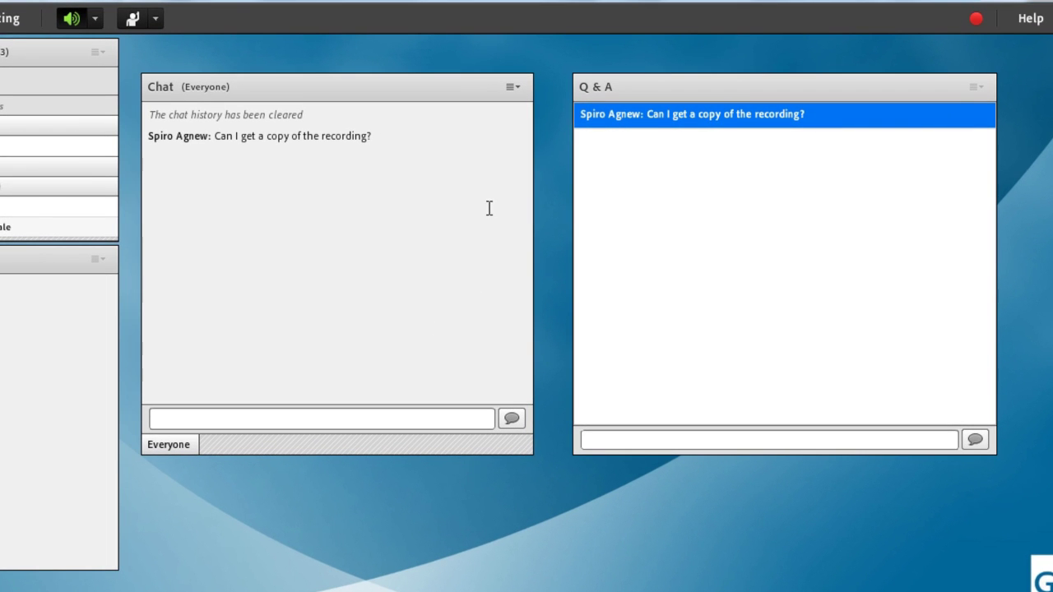
Send "I have a question?" to everyone in the Chat pod
left_click(228, 416)
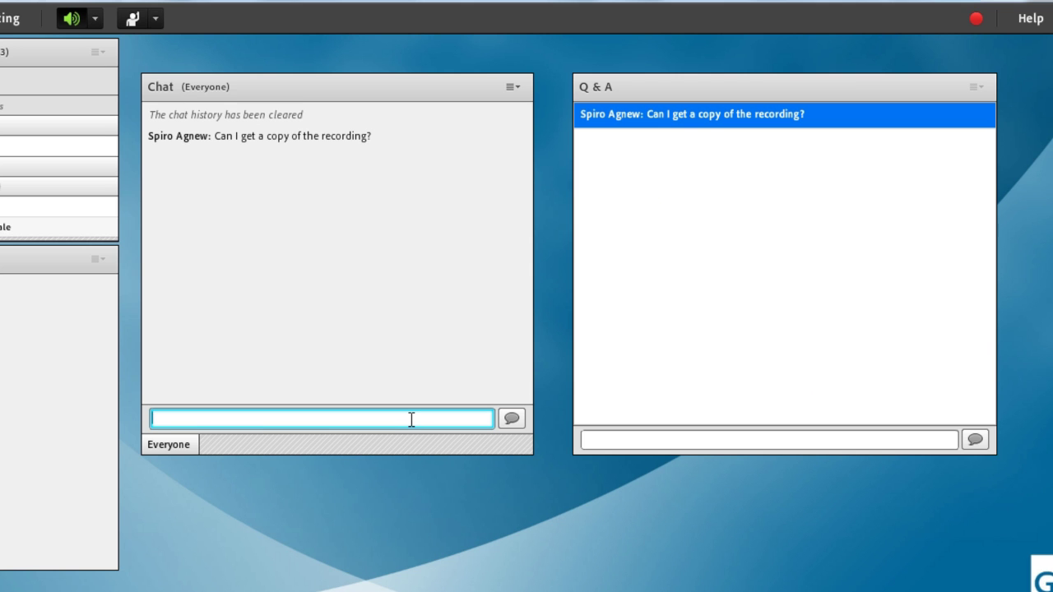
type("I have a question?")
key("Return")
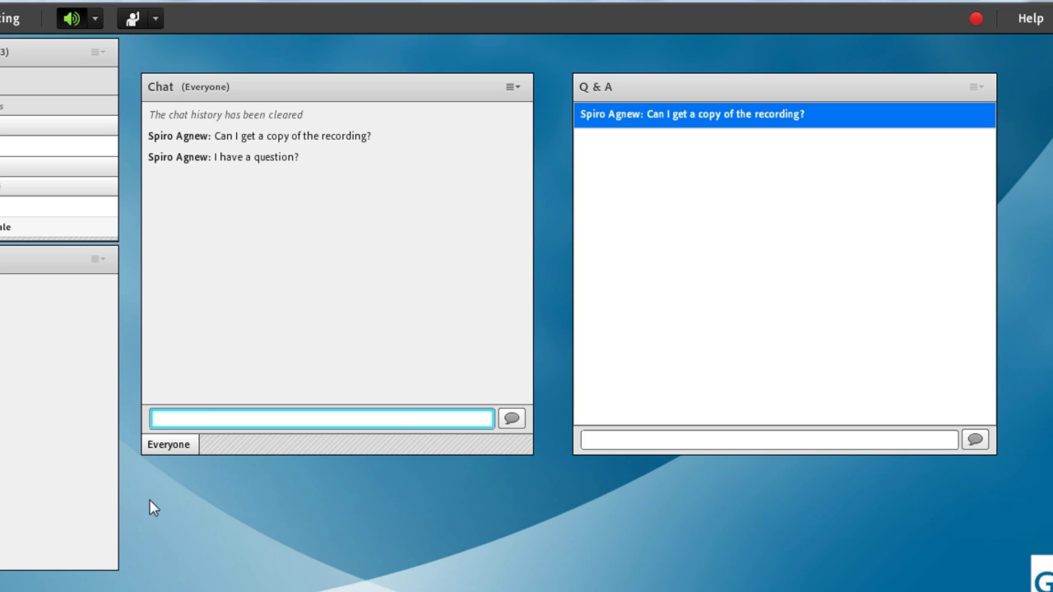
Check the new chat message in the host's meeting window and return to the participant's meeting window
left_click(90, 571)
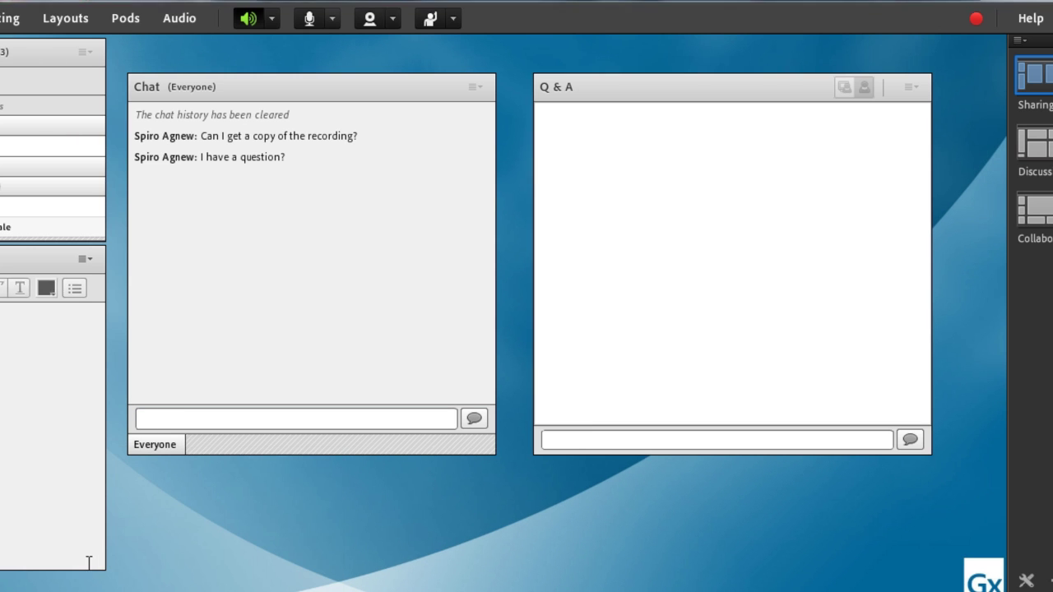
left_click_drag(205, 157, 272, 174)
left_click(268, 249)
mouse_move(90, 571)
left_click(235, 566)
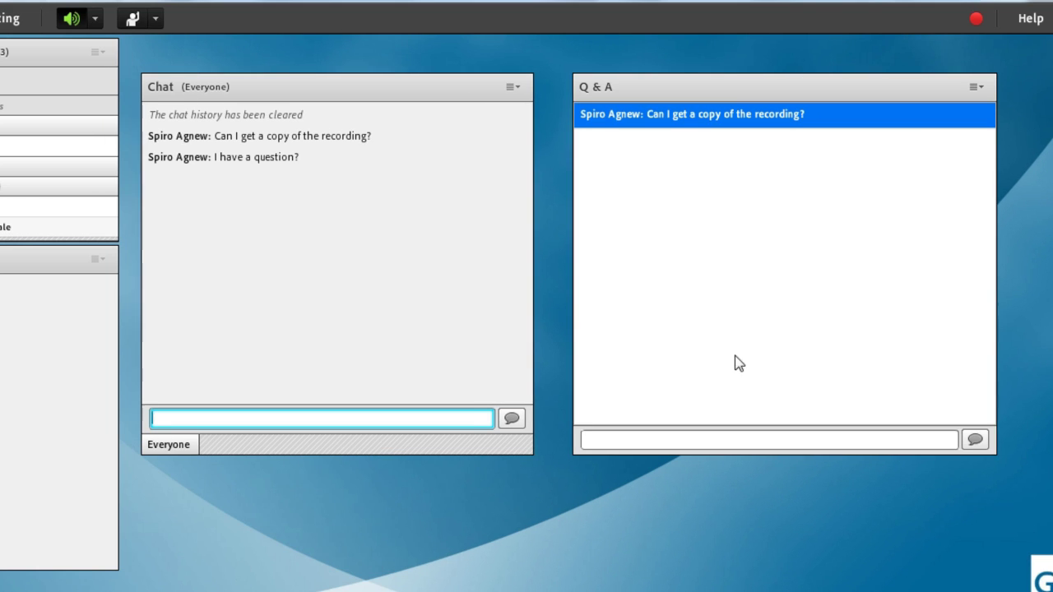
Submit "I have a question" in the Q & A pod as the participant
left_click(738, 442)
type("I have a question")
key("Return")
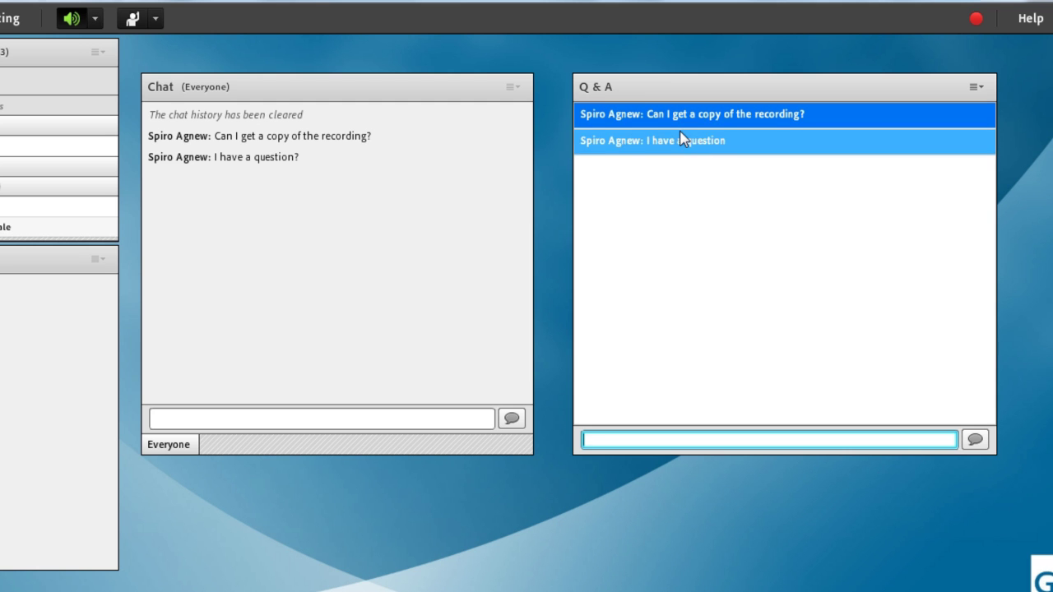
Switch to the host's meeting window and set the Q & A pod to Presenter View
mouse_move(211, 581)
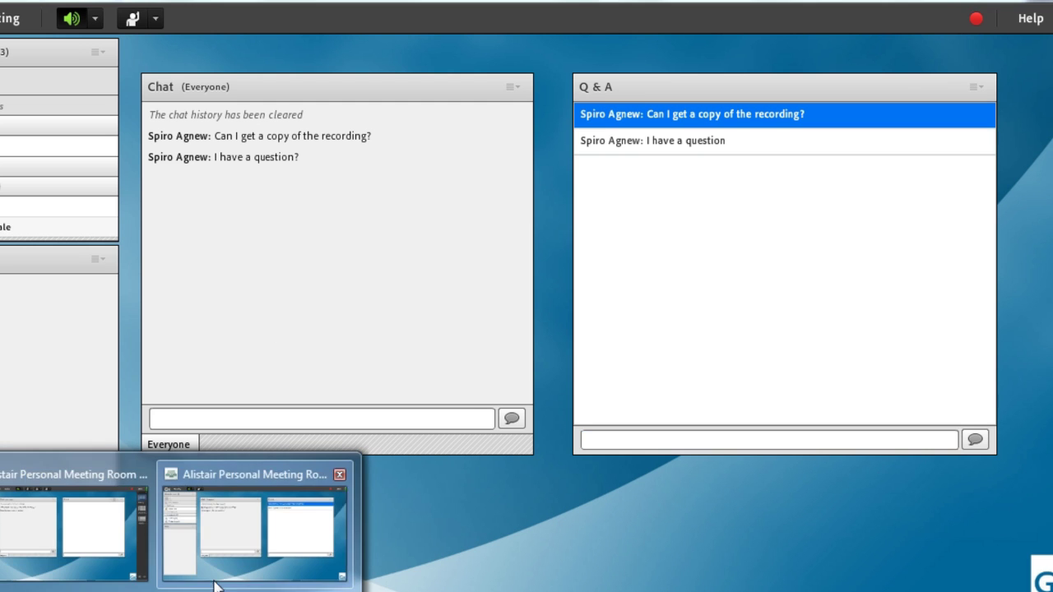
left_click(105, 566)
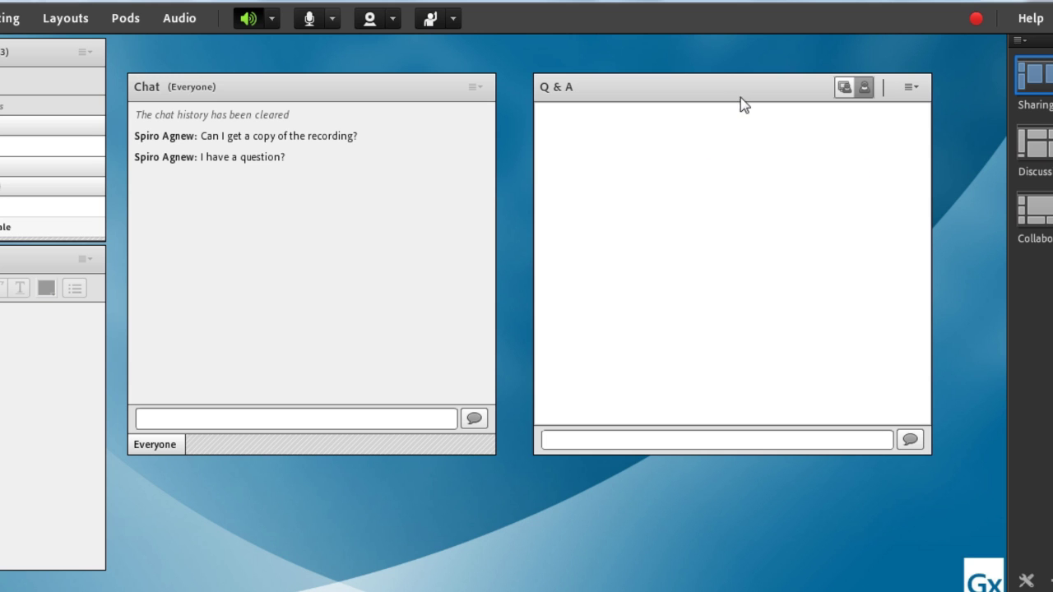
left_click(866, 88)
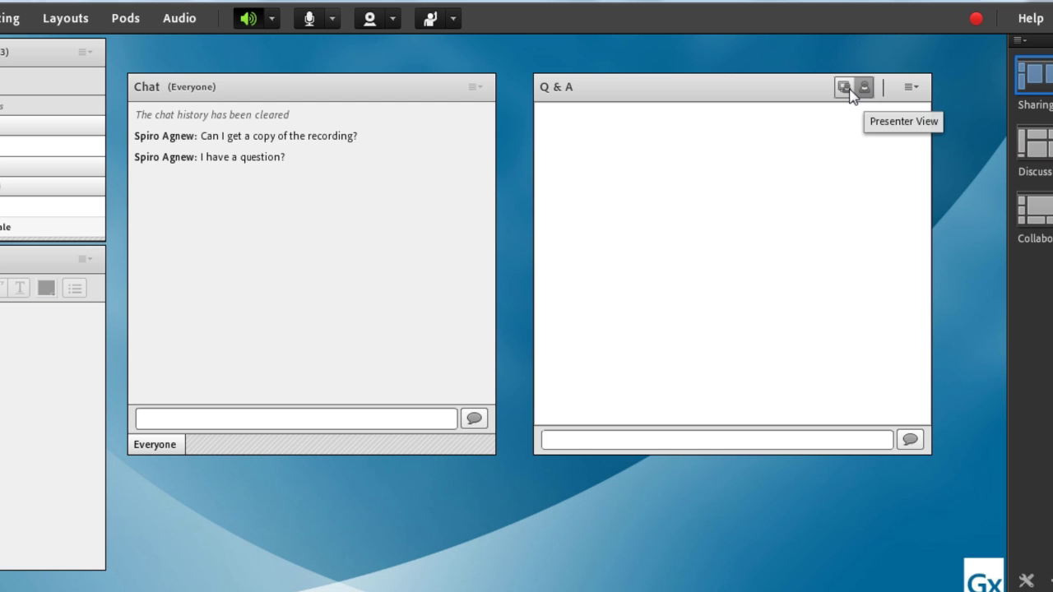
left_click(852, 95)
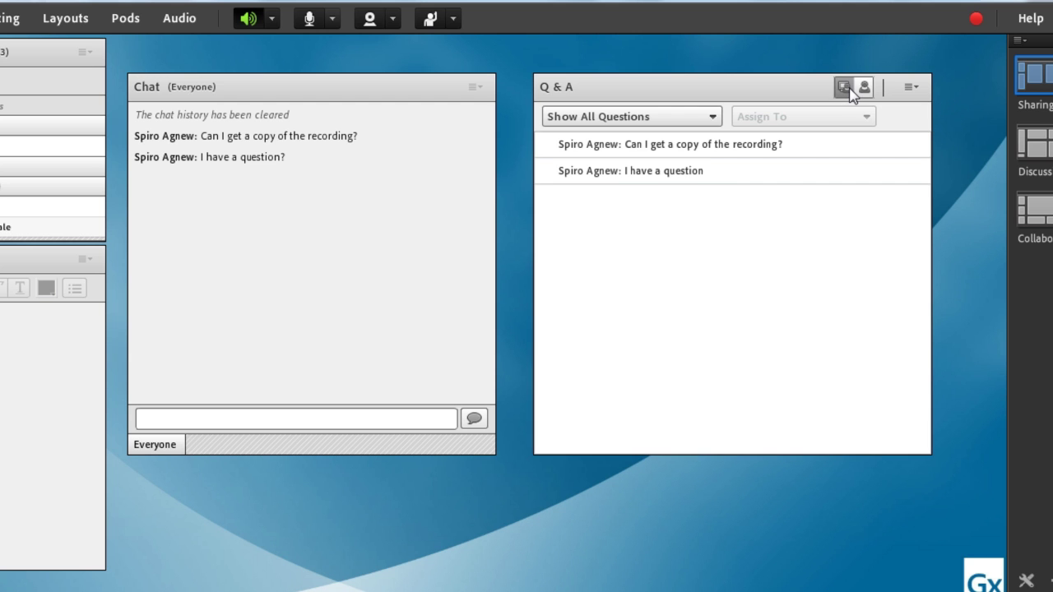
Examine the available question filters in the Q & A pod
left_click(752, 171)
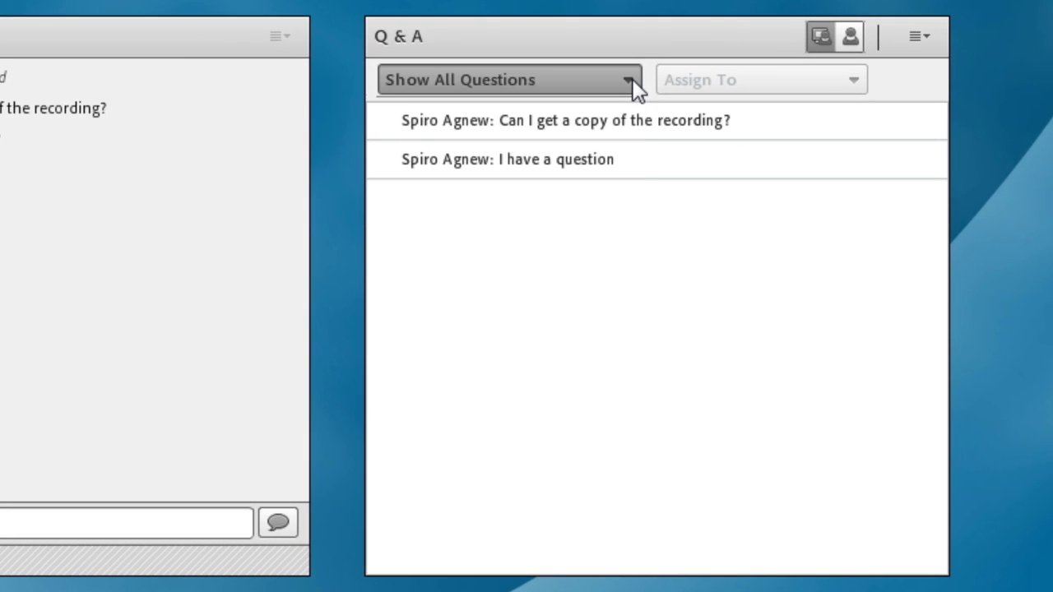
left_click(692, 107)
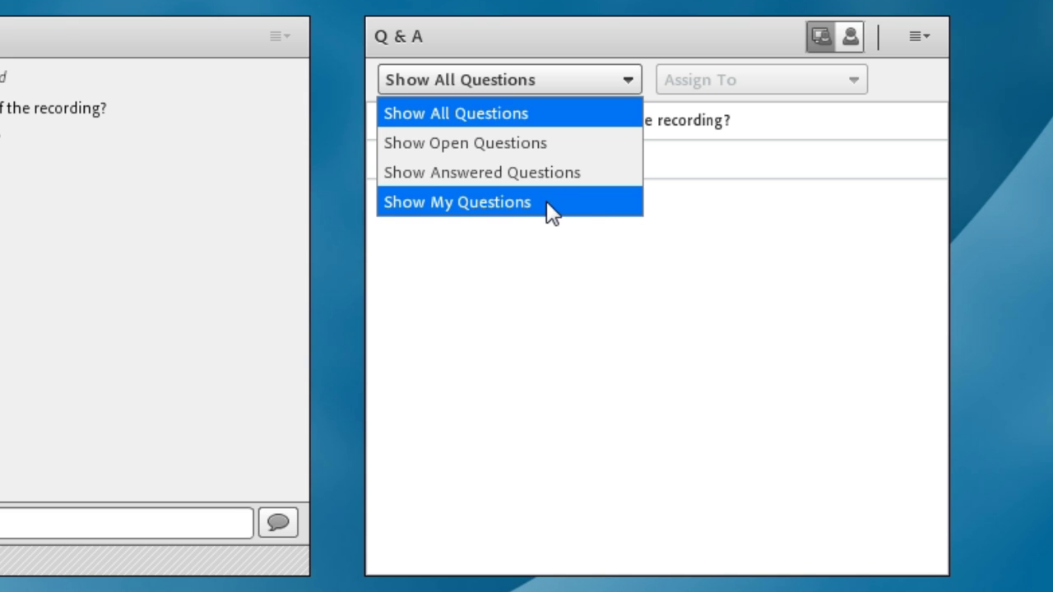
left_click(712, 212)
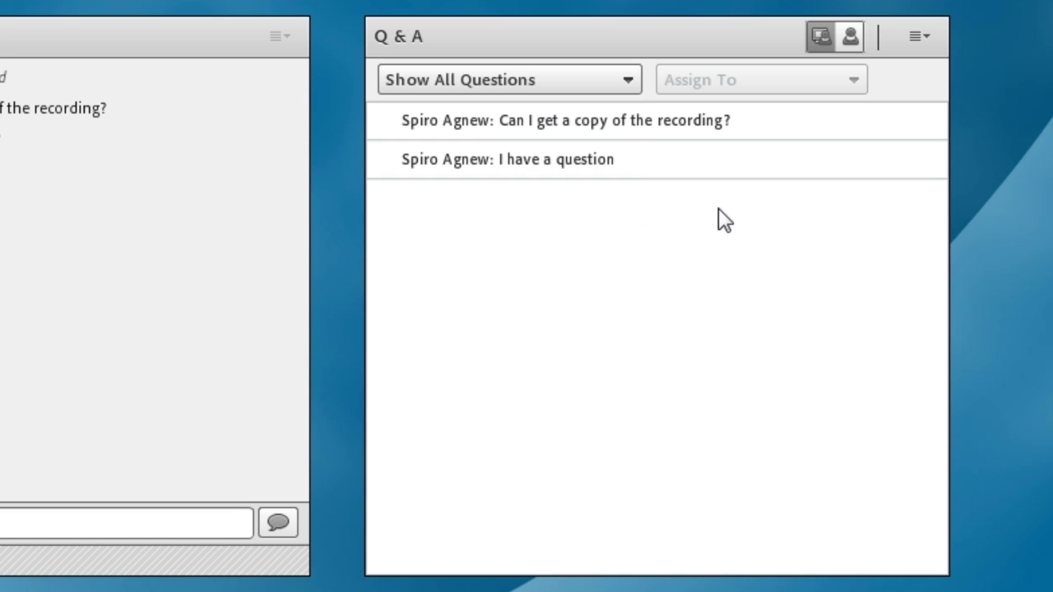
Assign the question "Can I get a copy of the recording?" to the meeting host
left_click(670, 123)
left_click(773, 78)
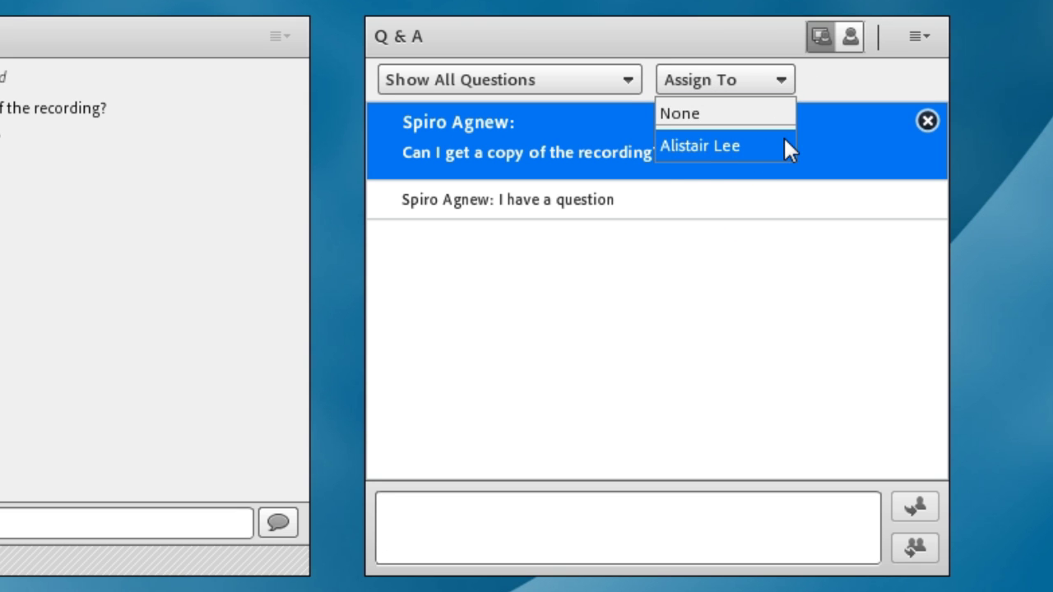
left_click(707, 337)
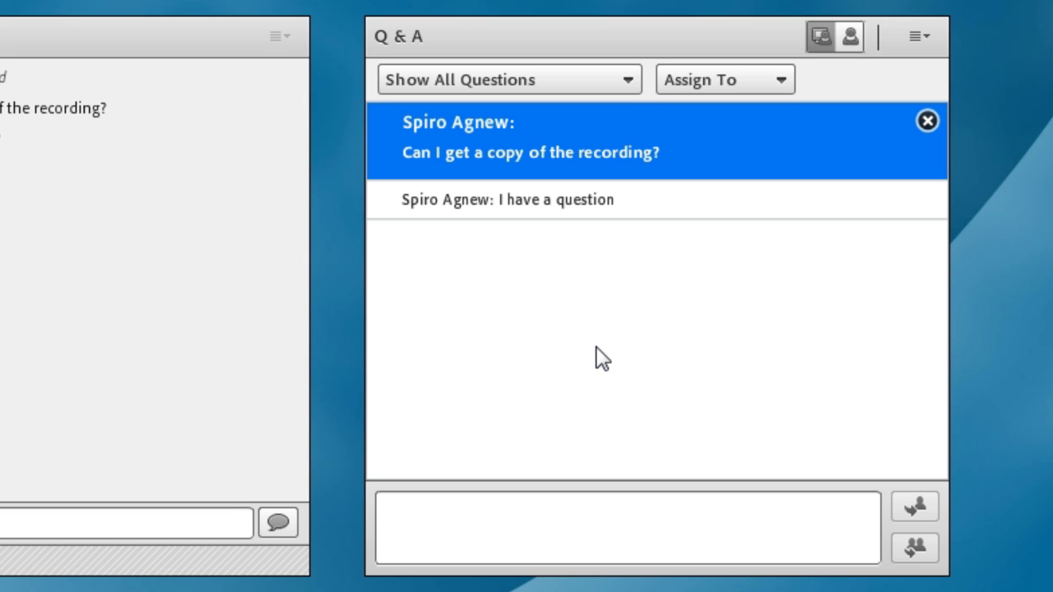
left_click(751, 76)
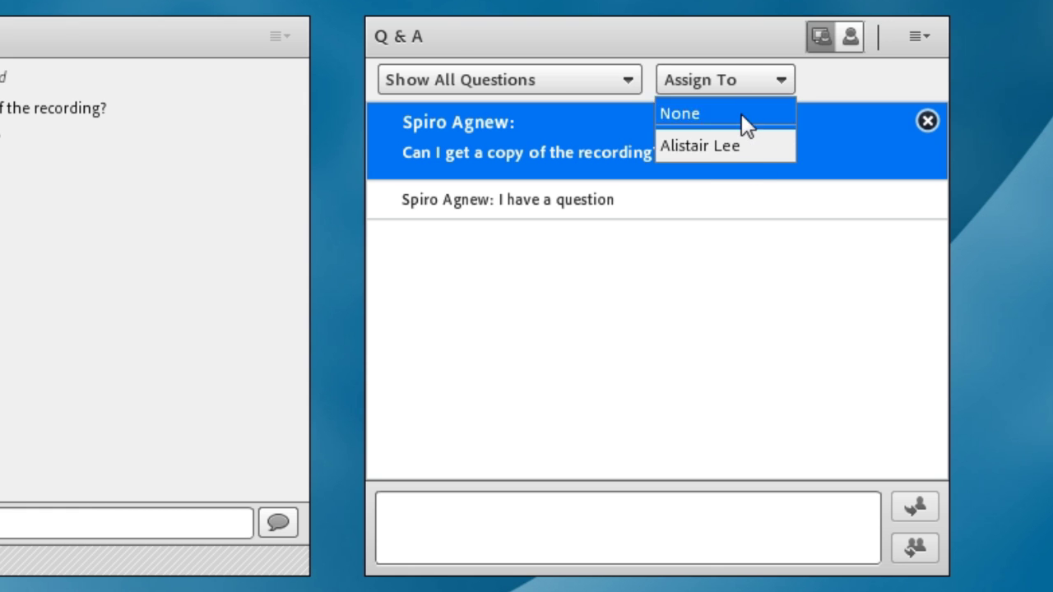
left_click(737, 138)
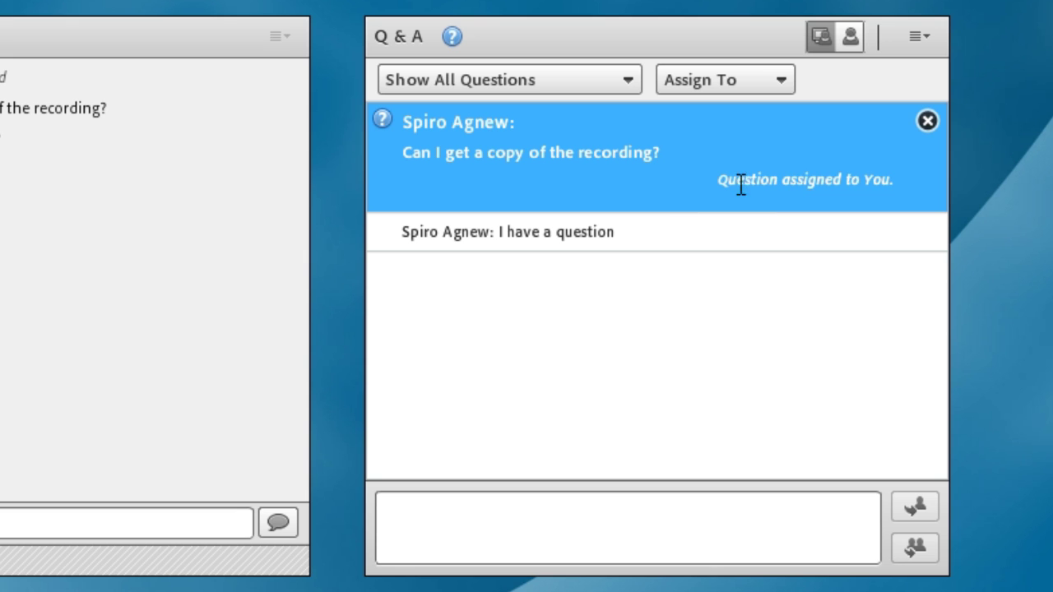
Answer the recording question with "absolutely" and send the reply to everyone
left_click(630, 513)
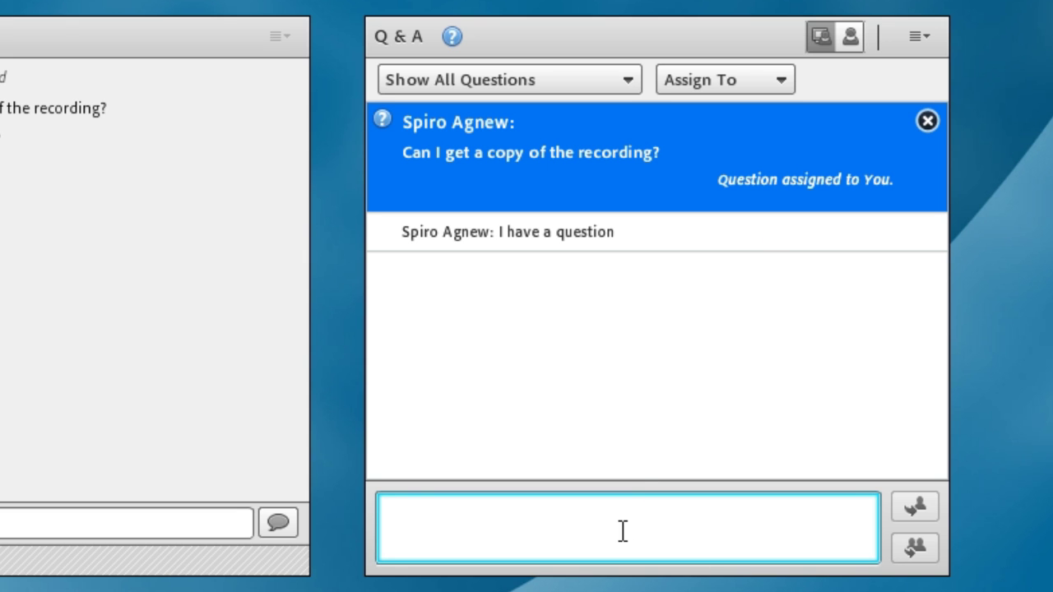
type("absolutely")
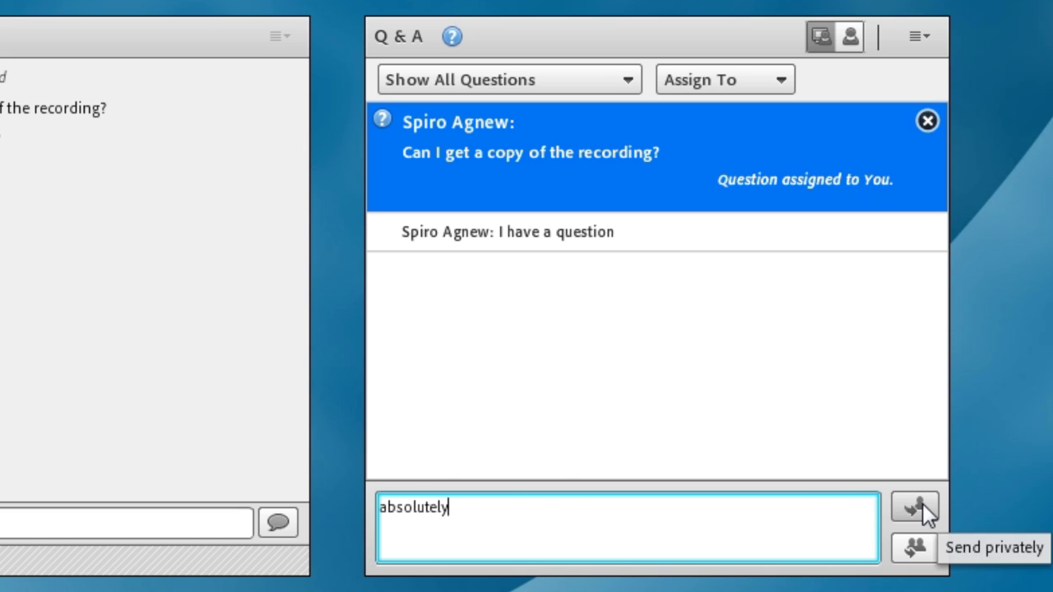
left_click(915, 550)
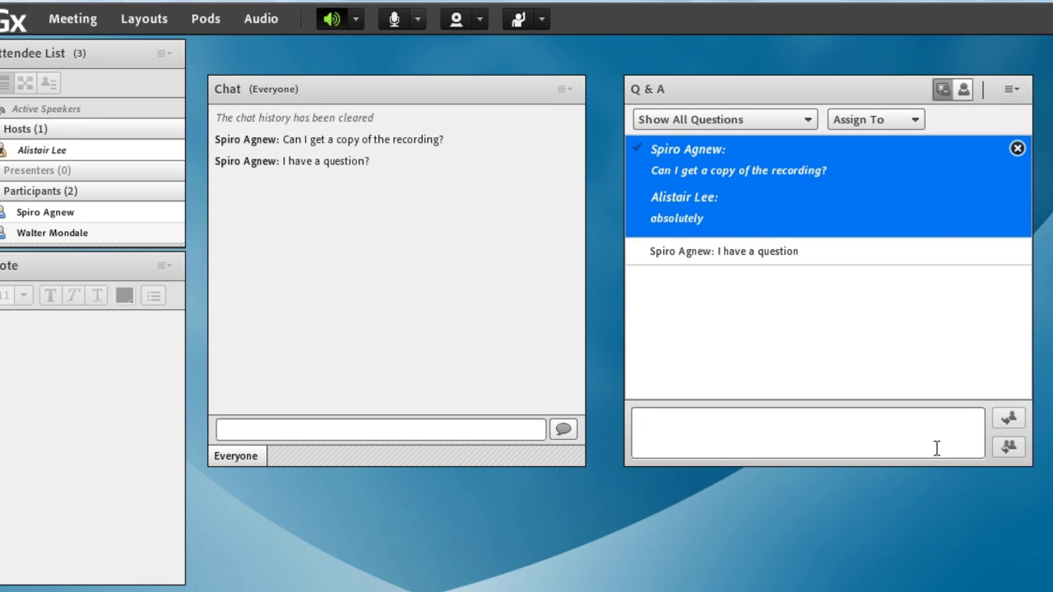
Turn off Show Submitter Name with Answered Question in the Q & A pod preferences and save the change
left_click(1005, 91)
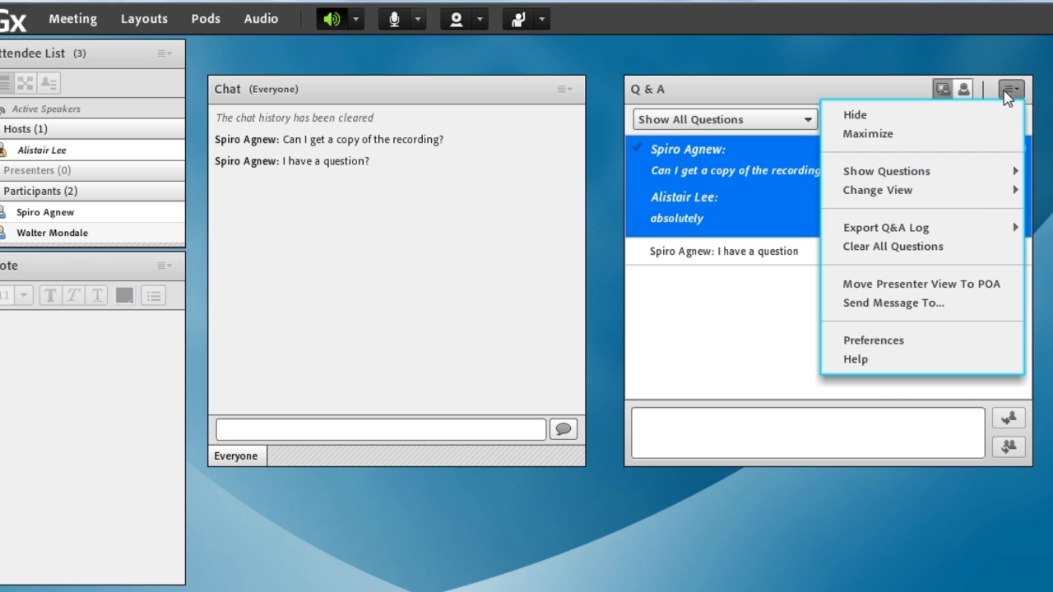
left_click(964, 347)
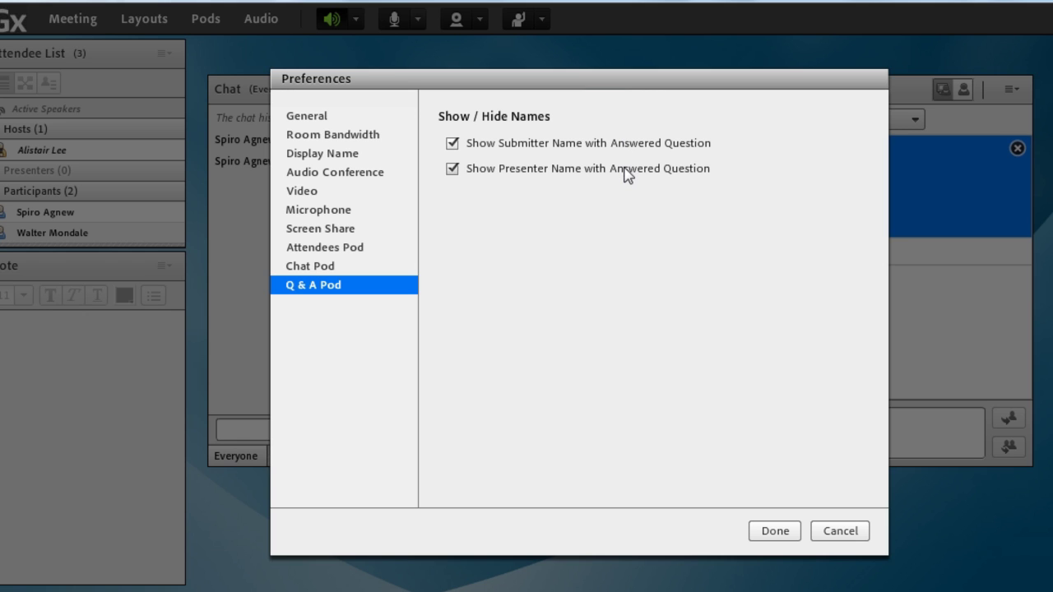
left_click(453, 145)
left_click(766, 537)
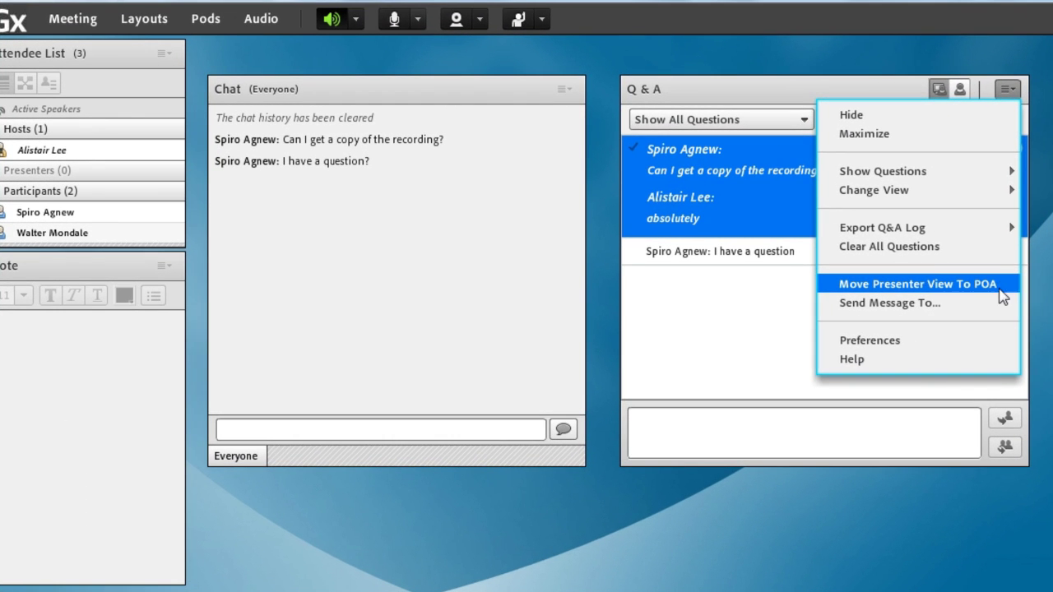
Move the Q & A presenter view to the Presenter Only Area and enable that area for the meeting
left_click(991, 288)
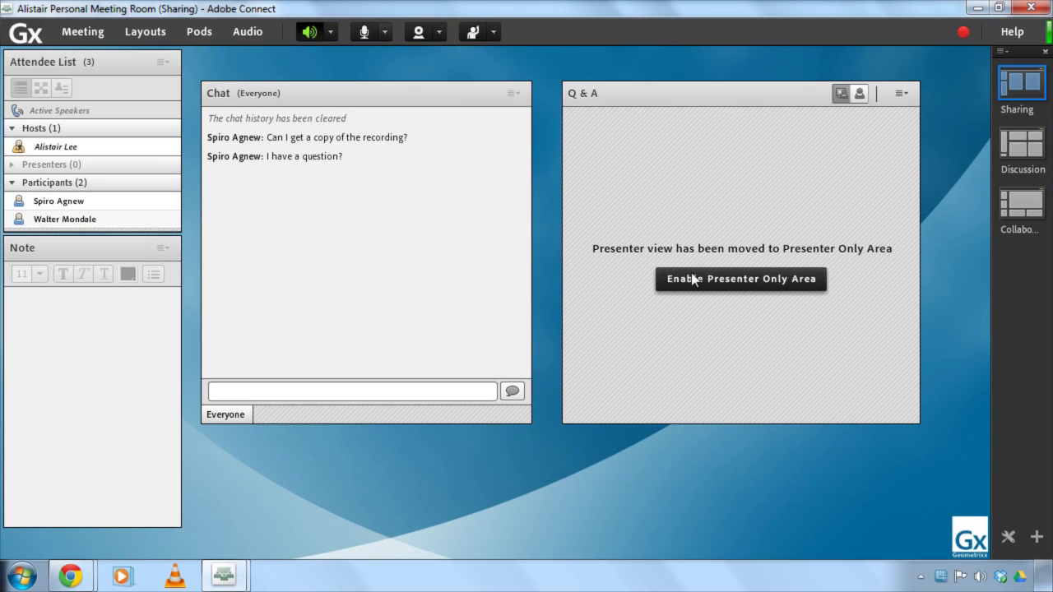
left_click(76, 32)
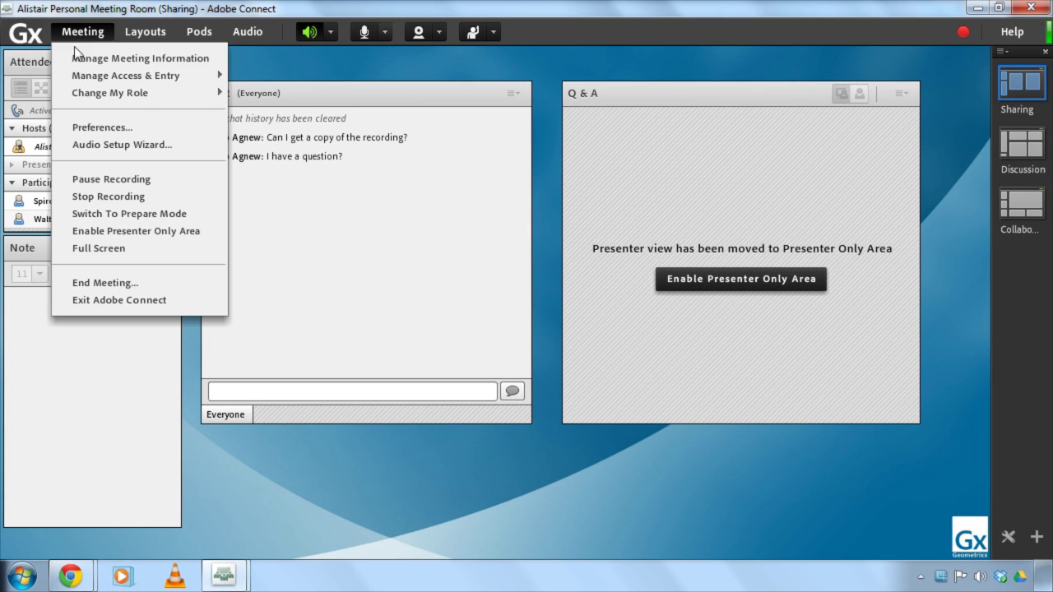
left_click(207, 231)
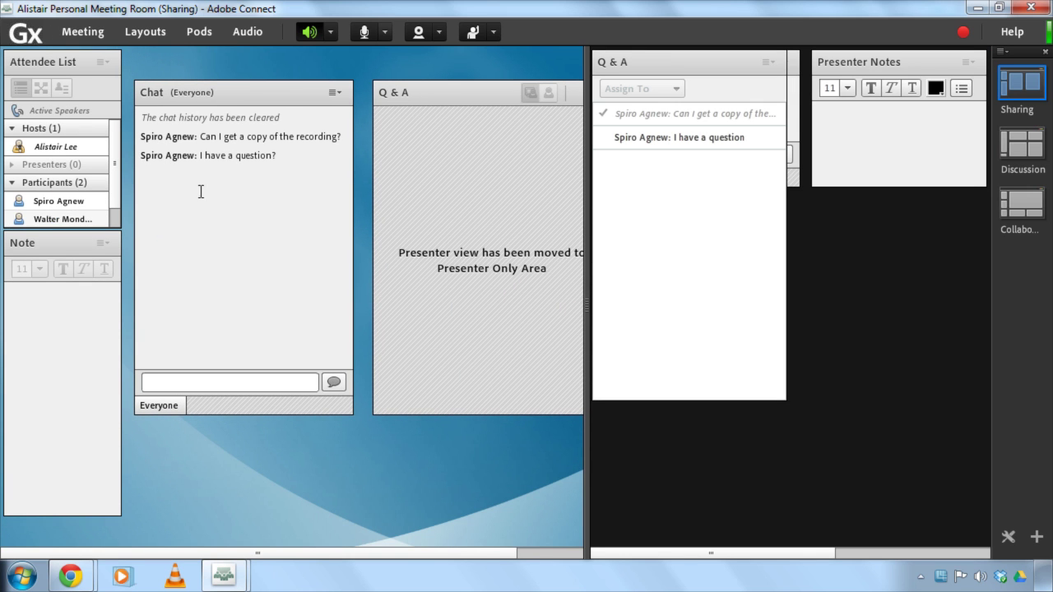
Reposition the Q & A pod below Presenter Chat in the Presenter Only Area and widen it to span beneath Presenter Notes
left_click_drag(670, 62, 676, 221)
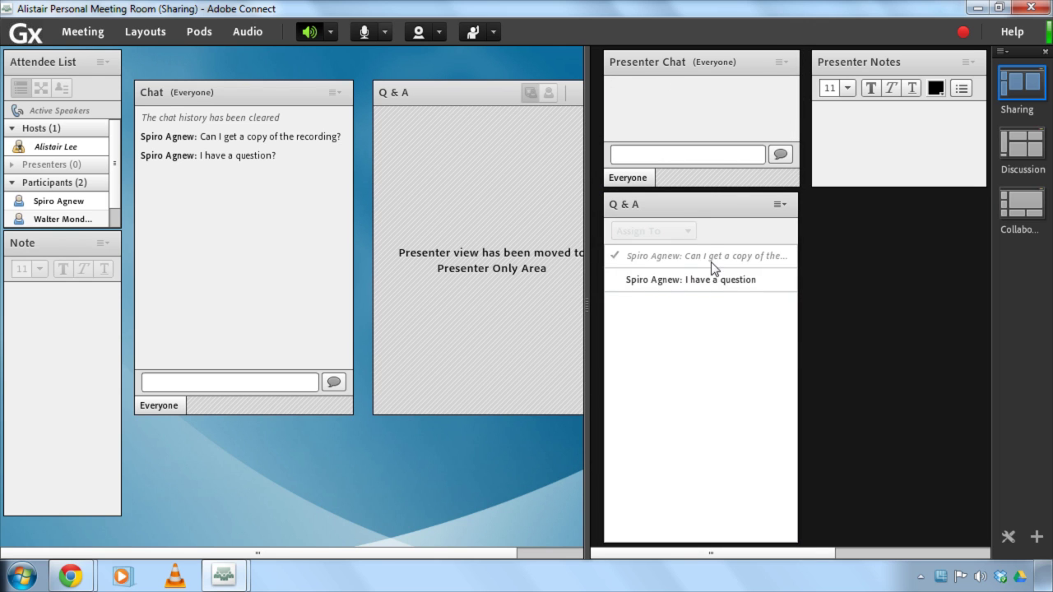
left_click_drag(798, 332, 979, 311)
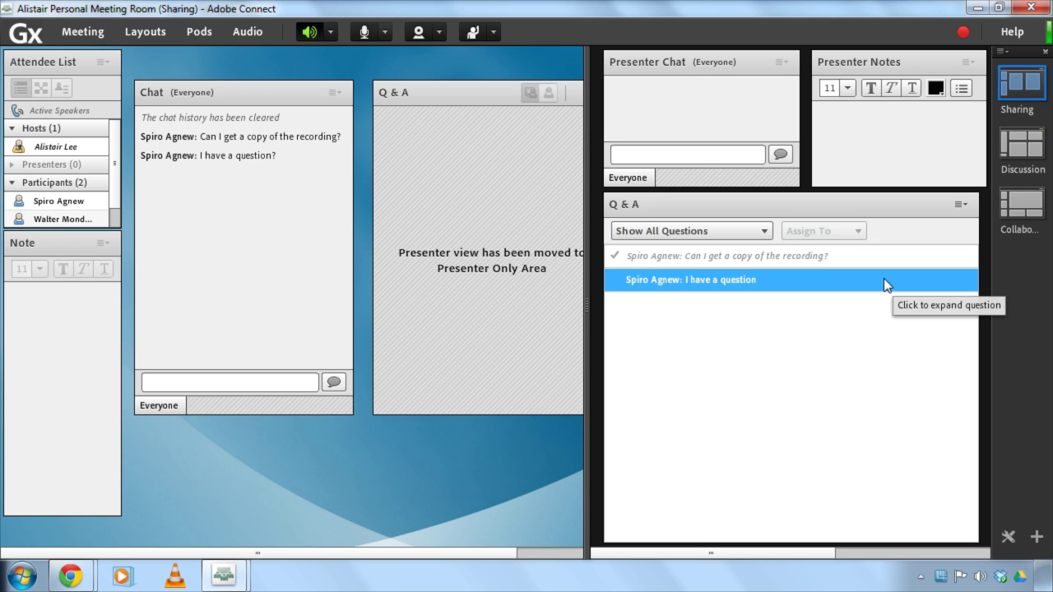
Return the Q & A presenter view to the main meeting area and disable the Presenter Only Area
left_click(960, 204)
left_click(946, 230)
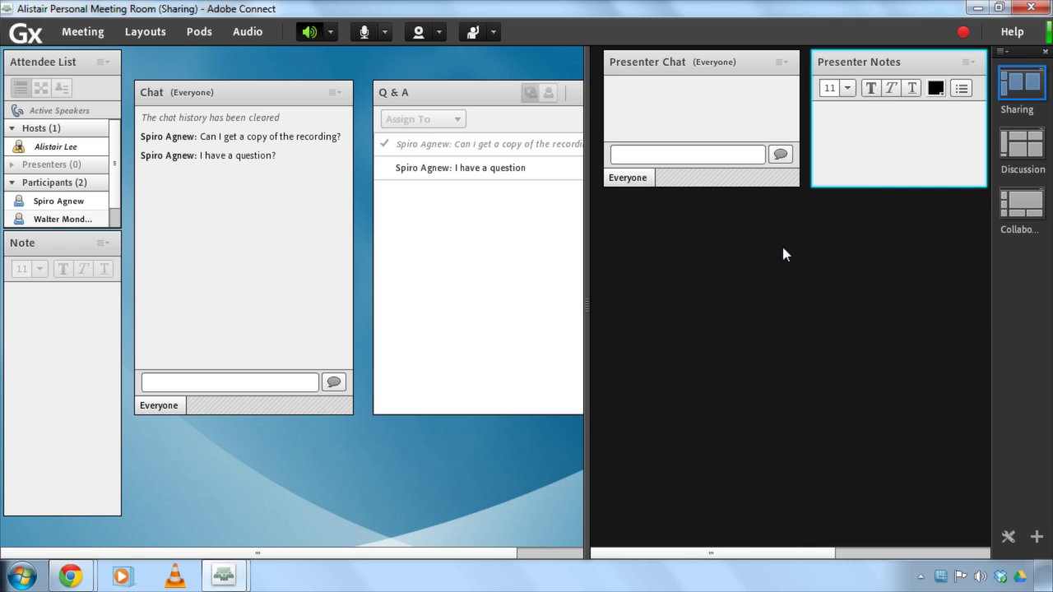
left_click(72, 26)
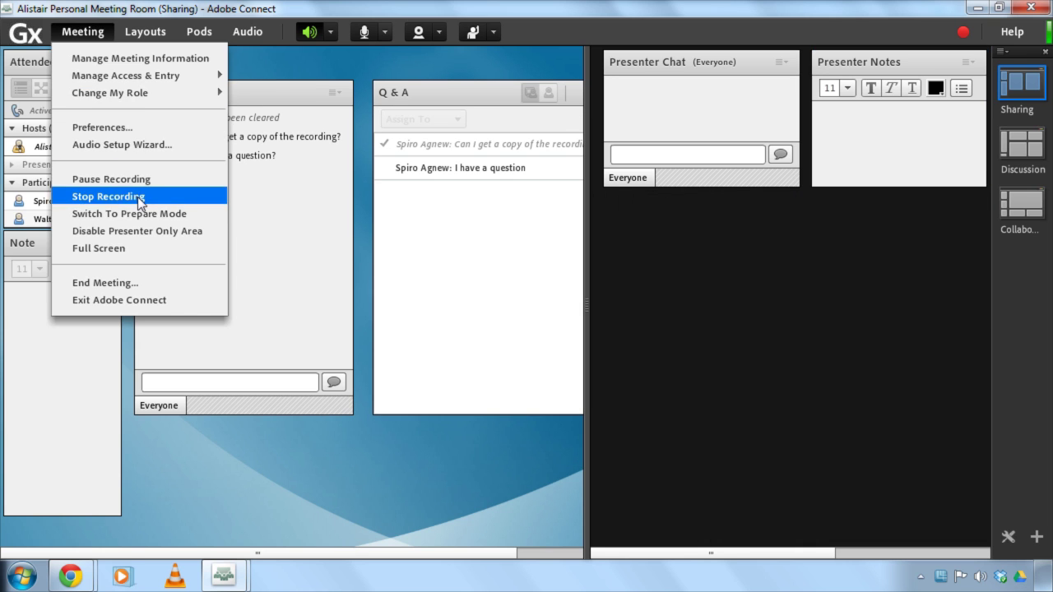
left_click(157, 230)
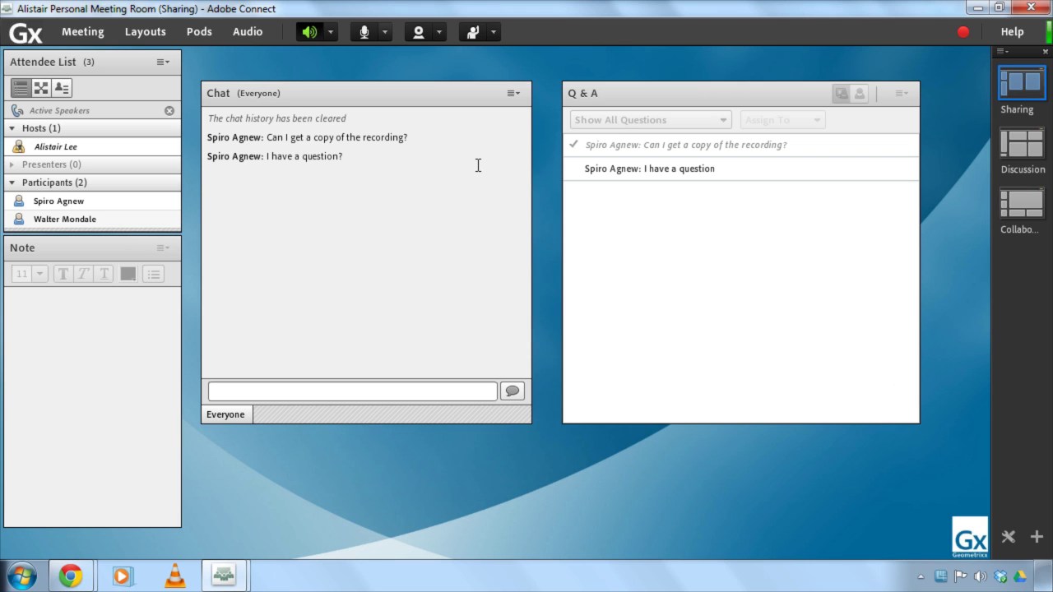
Examine the Chat pod's Start Chat With choices for hosts, presenters and individual attendees, leaving without starting a chat
left_click(349, 397)
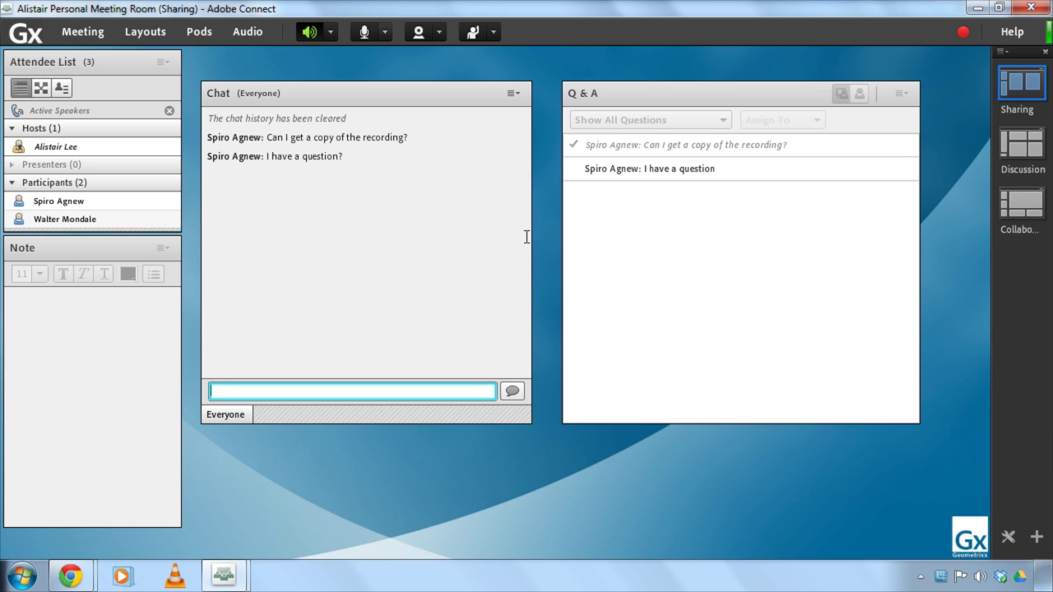
left_click(513, 93)
mouse_move(460, 166)
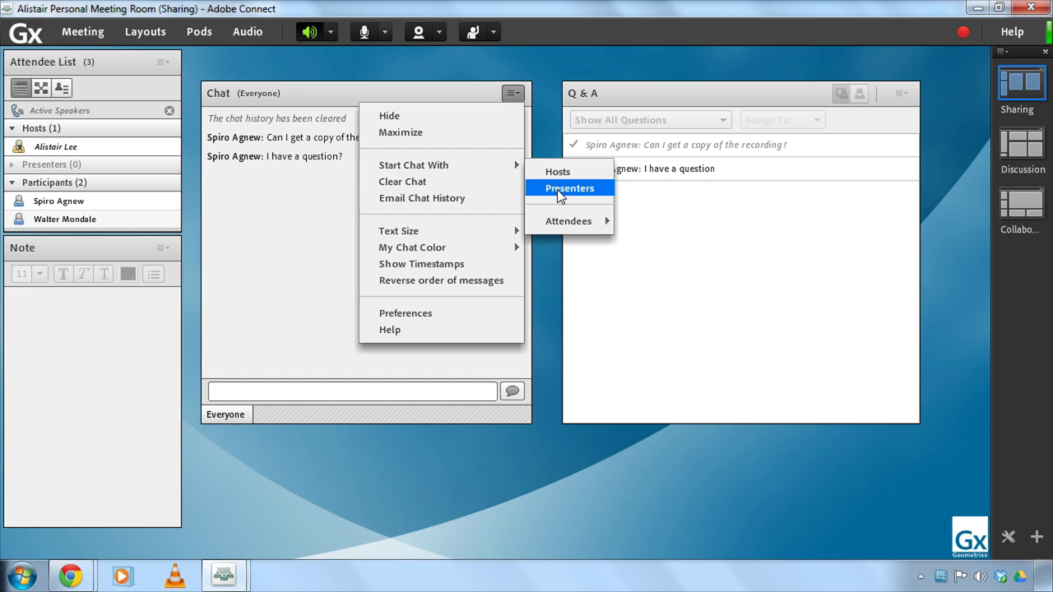
mouse_move(573, 223)
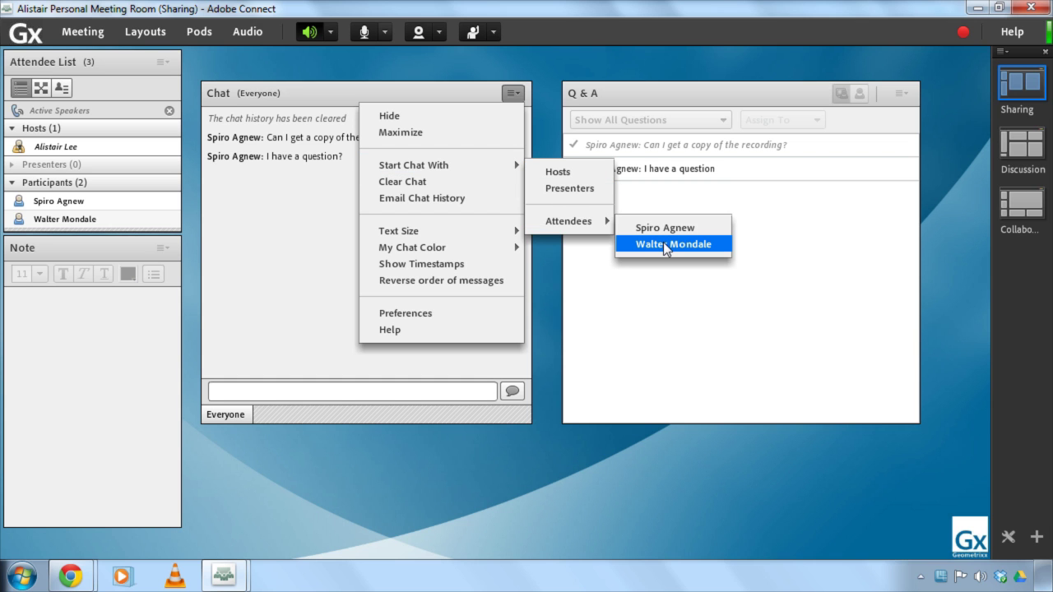
left_click(330, 231)
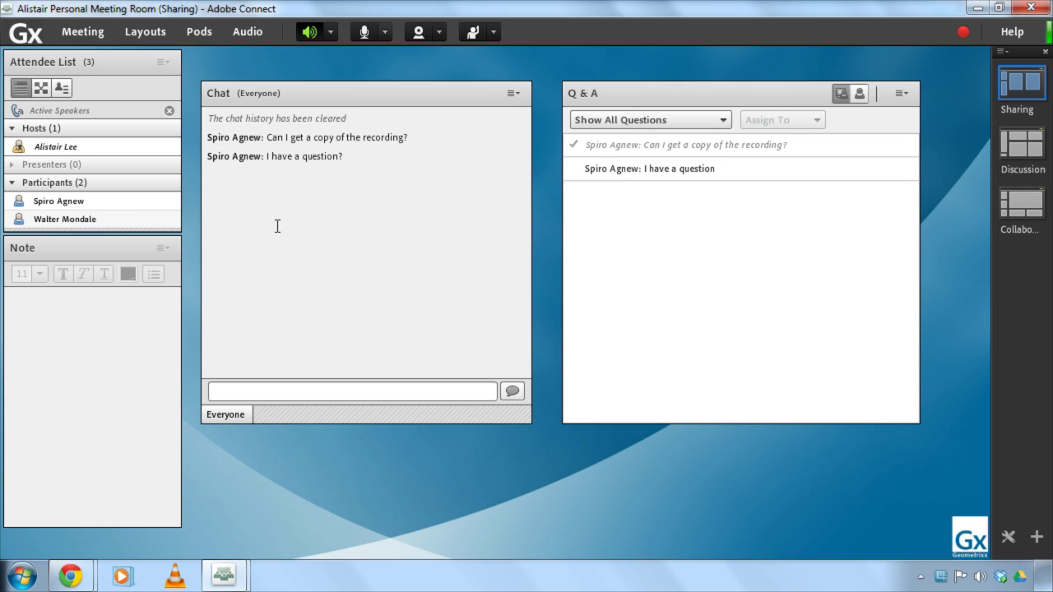
In the participant's meeting window, start a private chat with Walter Mondale from the attendee list and send "Hello Walter"
left_click(124, 220)
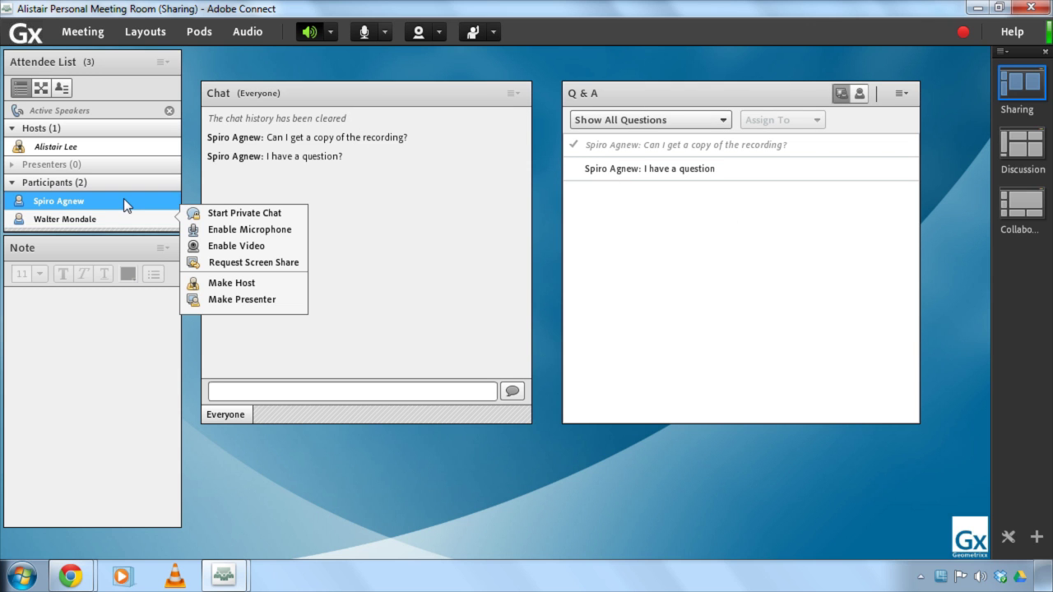
mouse_move(123, 199)
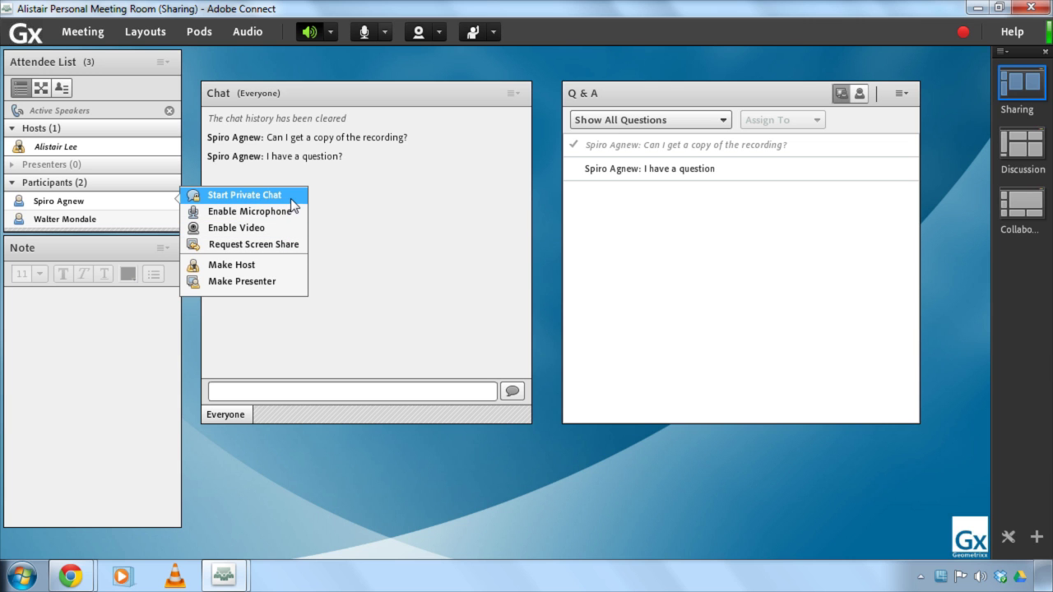
mouse_move(251, 572)
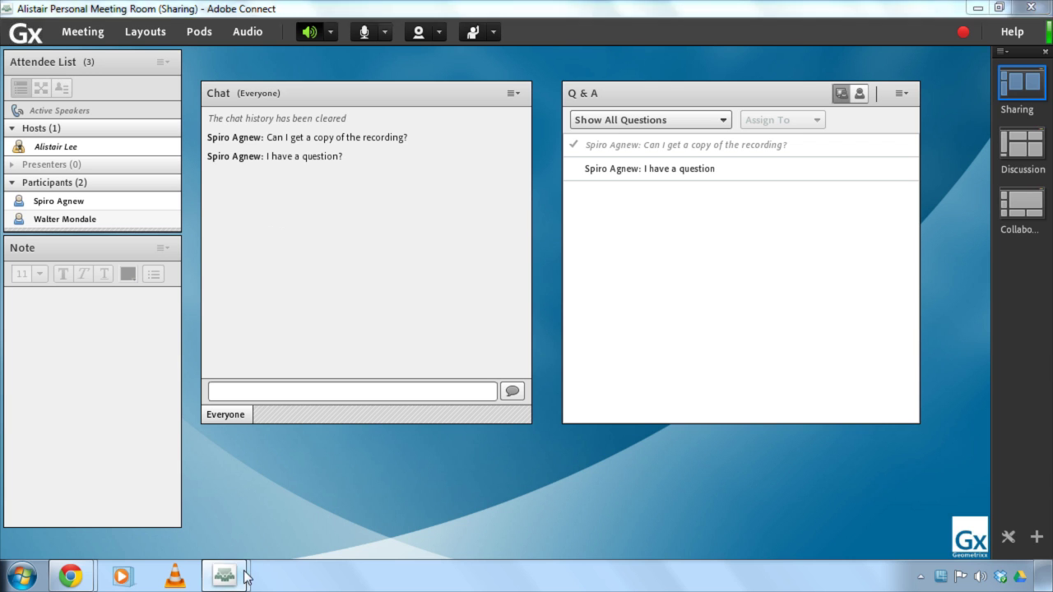
left_click(300, 524)
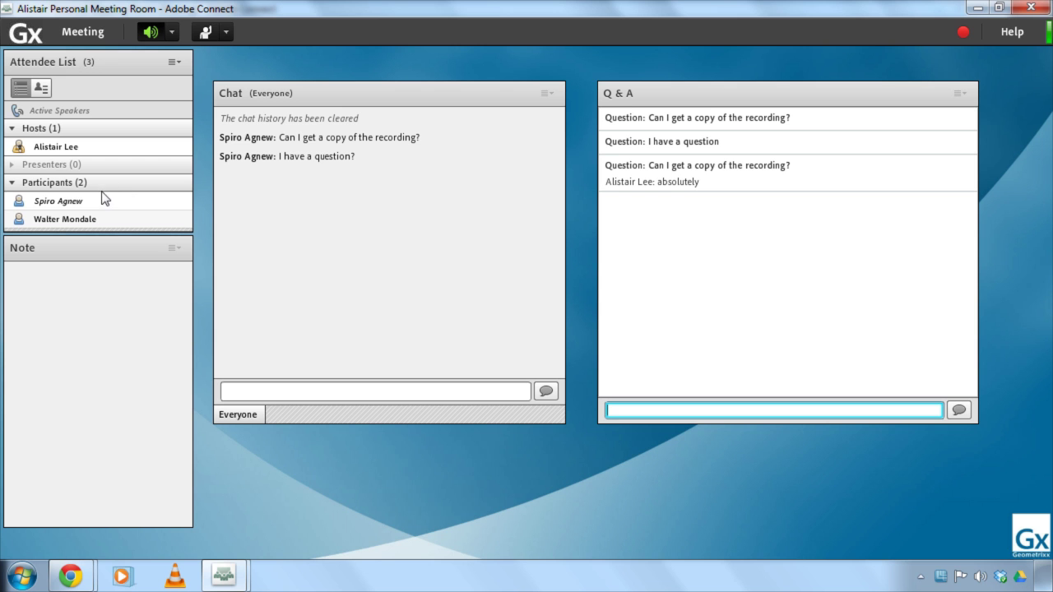
mouse_move(82, 221)
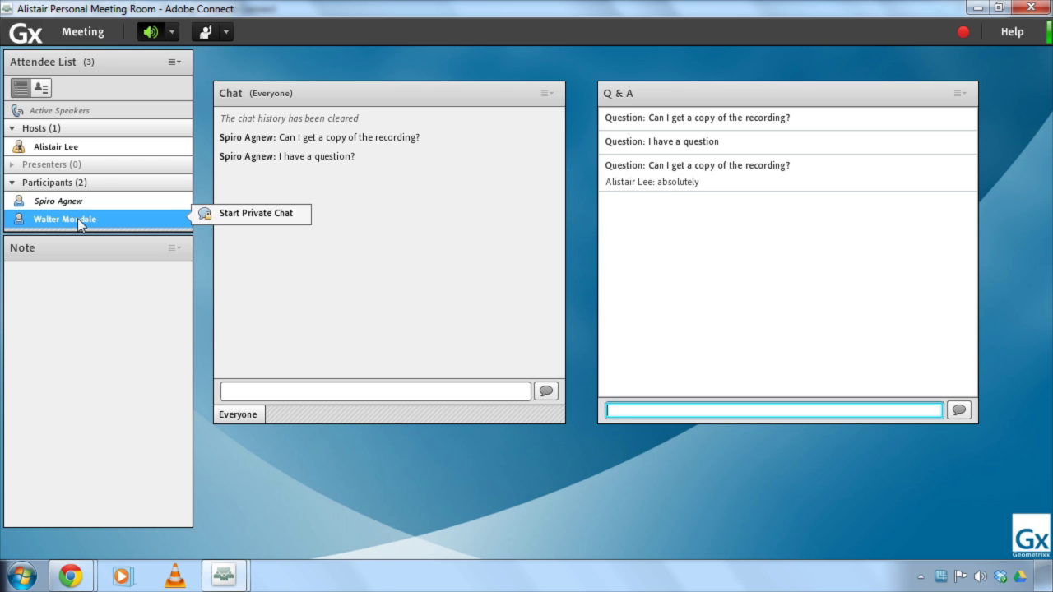
left_click(230, 214)
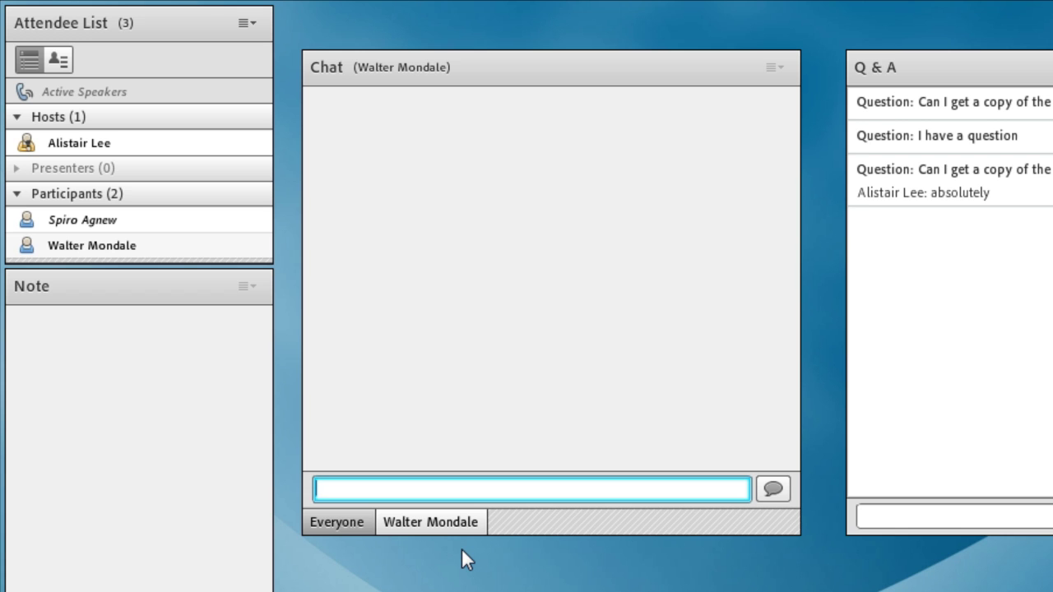
type("Hello Walter")
key("Return")
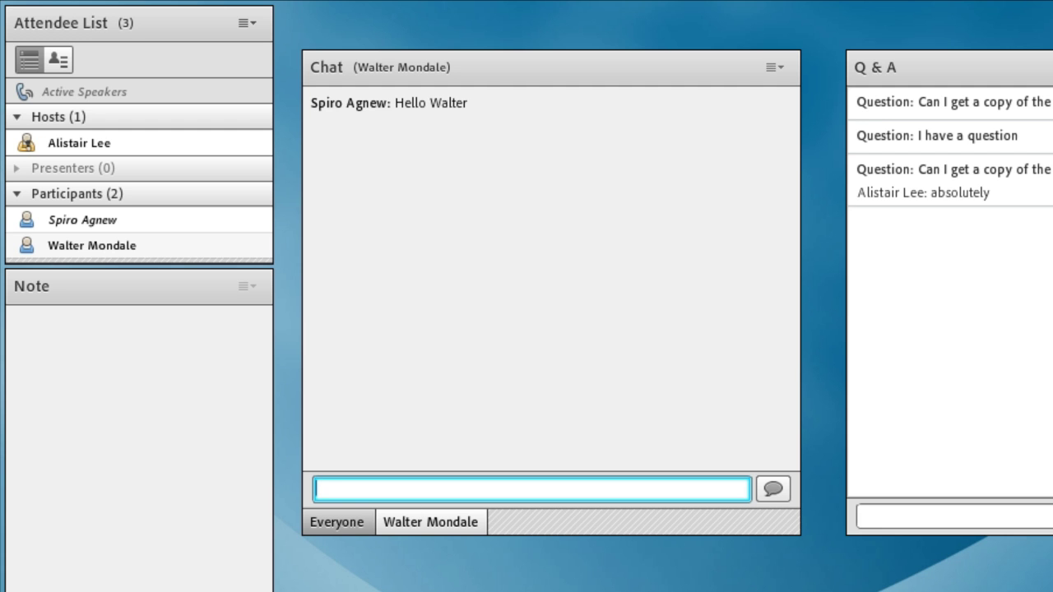
Return to the host's meeting window and examine the Chat pod preferences for participants' private chat and chat notification duration
left_click(319, 591)
left_click(189, 568)
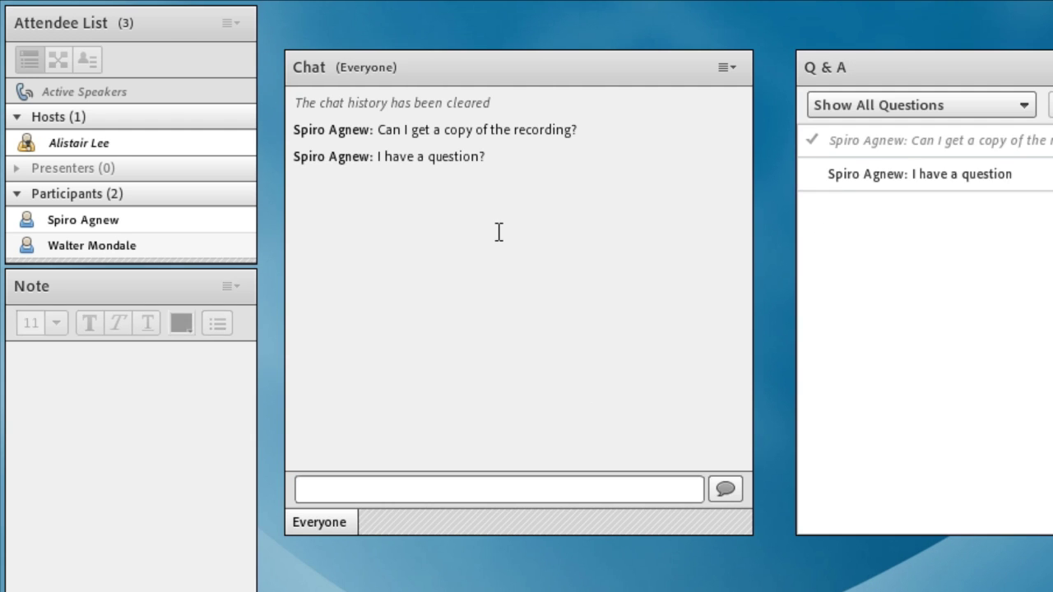
left_click(102, 140)
left_click(588, 137)
left_click(726, 66)
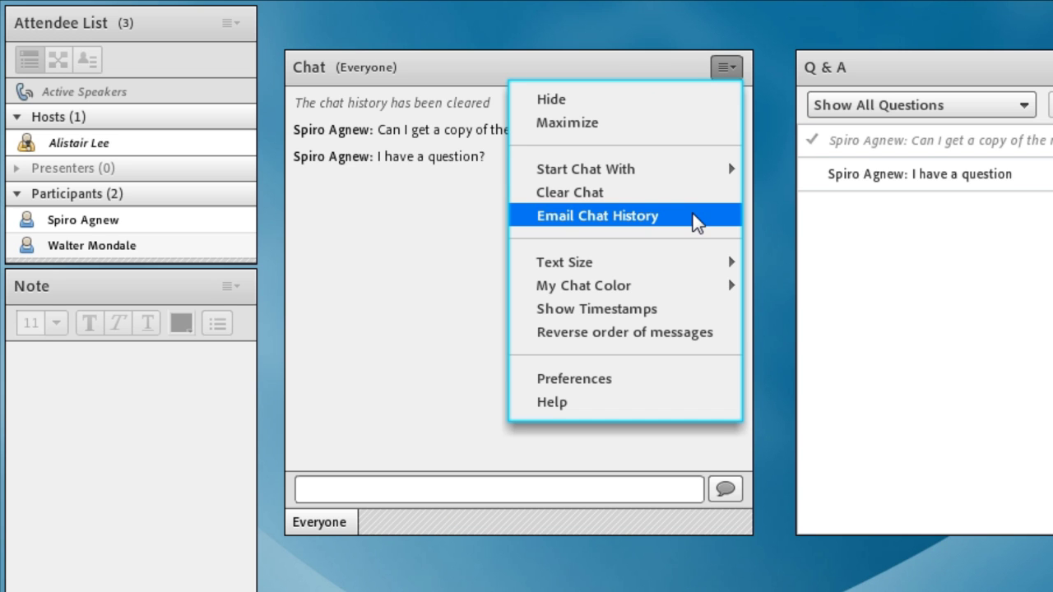
left_click(646, 379)
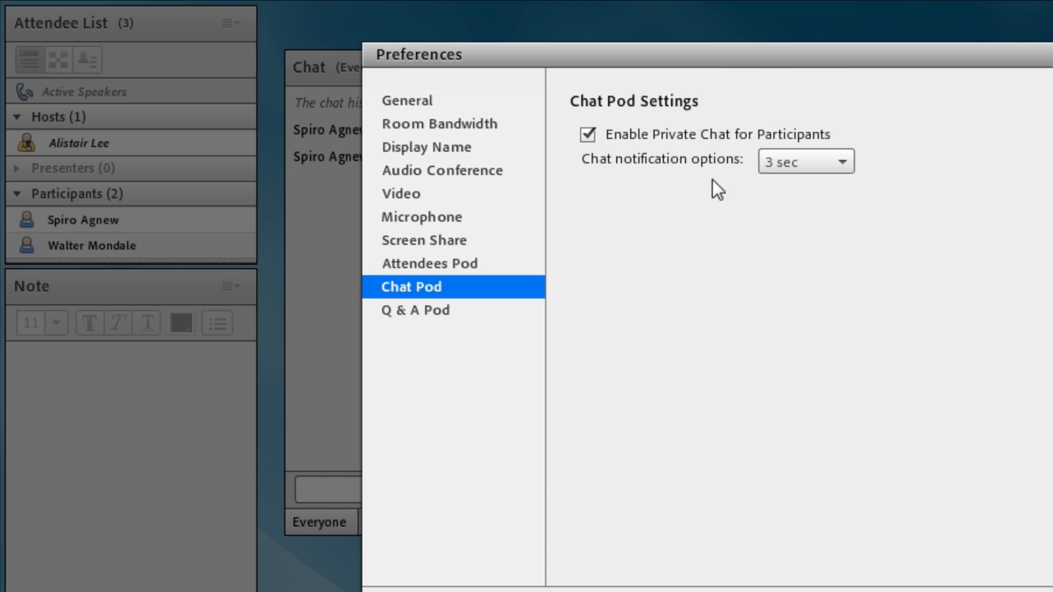
left_click(800, 170)
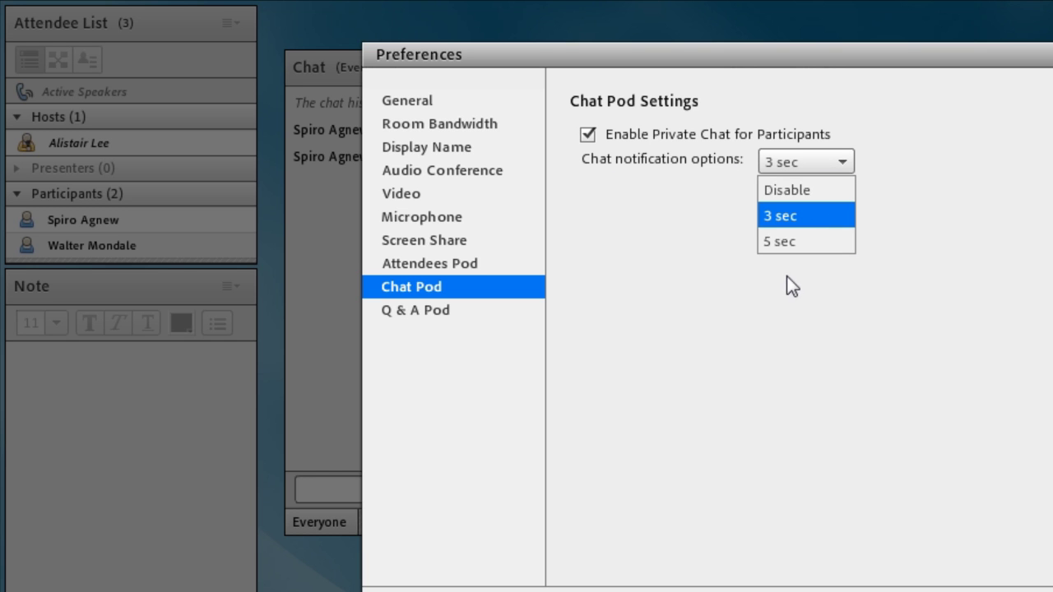
left_click(932, 330)
key("Return")
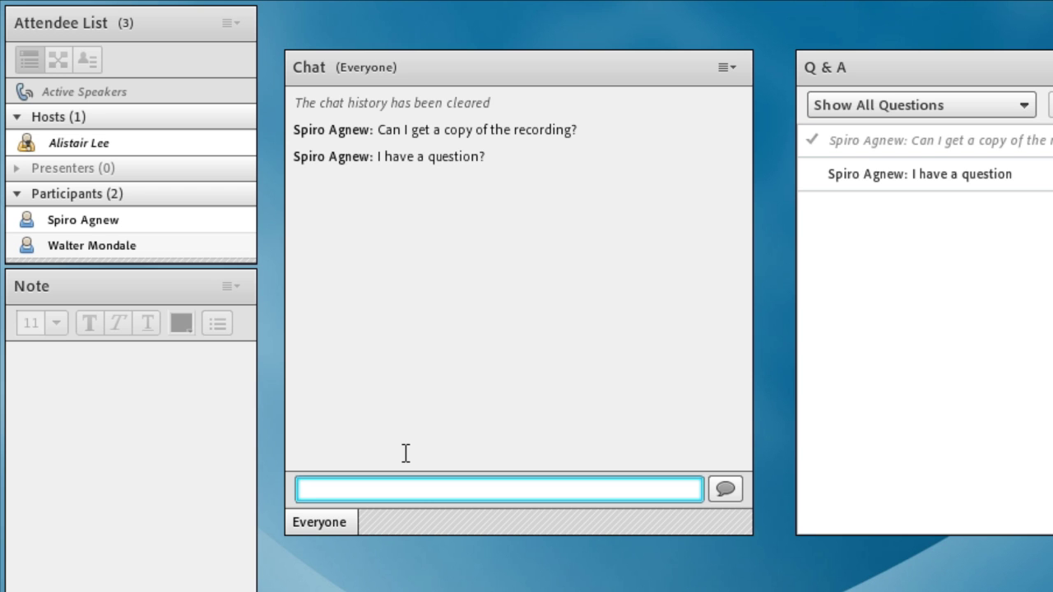
Set the host's own chat color to Brown in the Chat pod
left_click(723, 72)
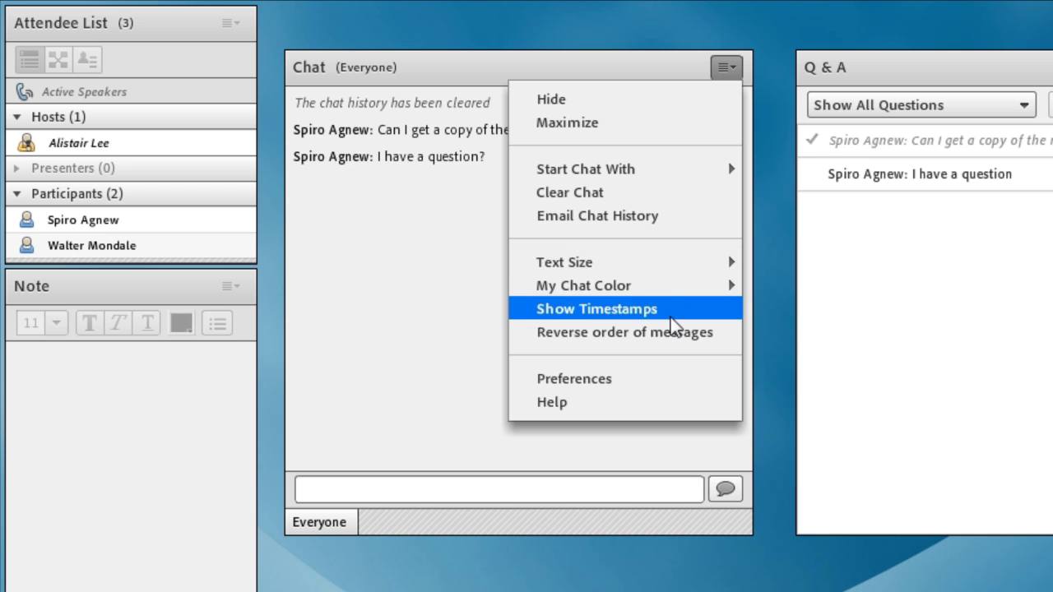
mouse_move(667, 285)
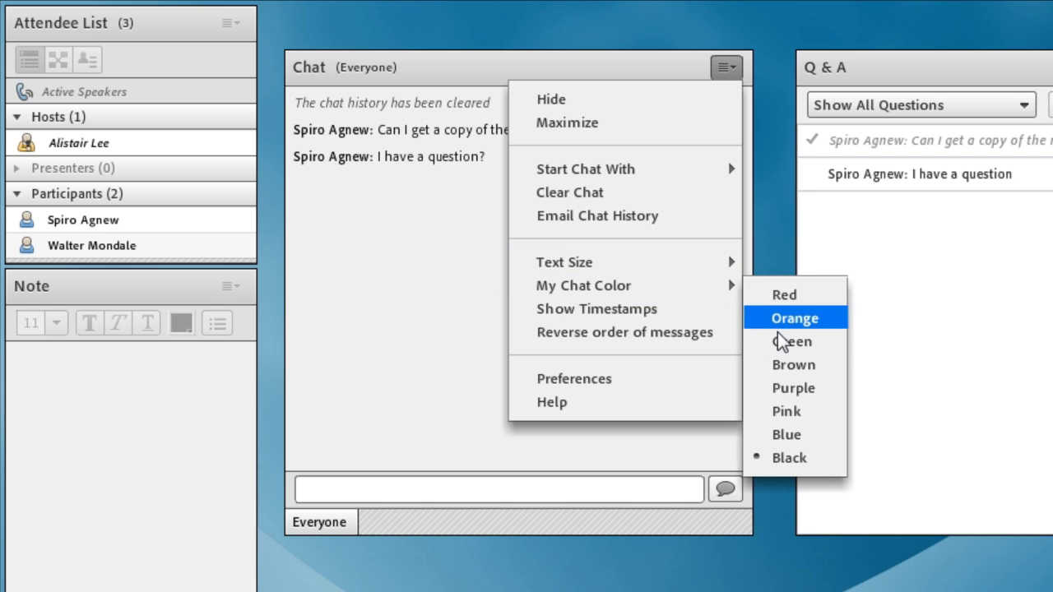
left_click(778, 367)
Send "my chat color is now brown" to everyone in the Chat pod
left_click(553, 488)
type("my chat colo")
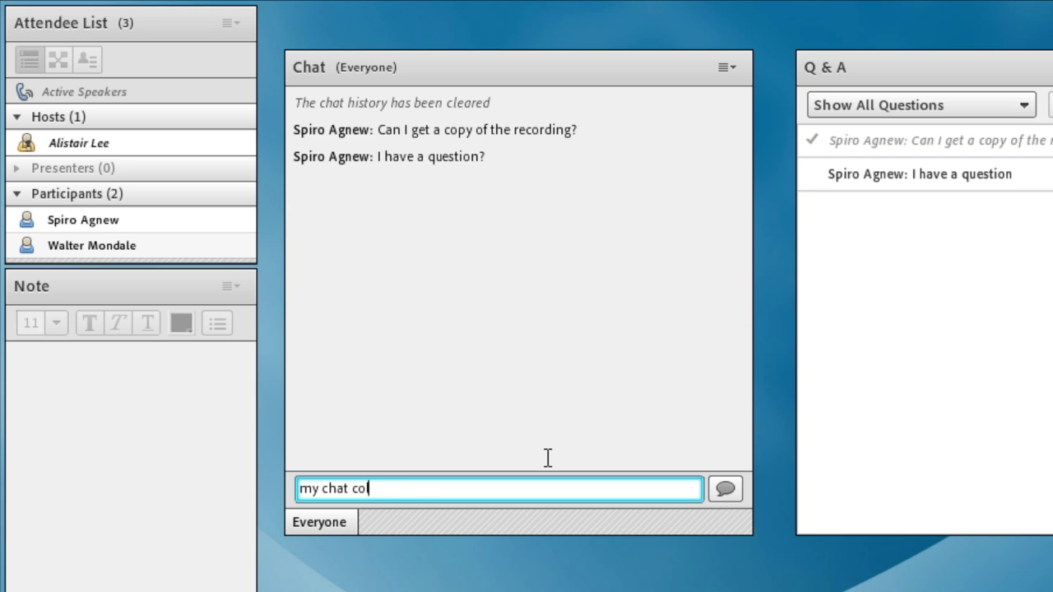
type("r is now bnor")
key("BackSpace")
key("BackSpace")
key("BackSpace")
type("row")
key("BackSpace")
type("own")
key("Return")
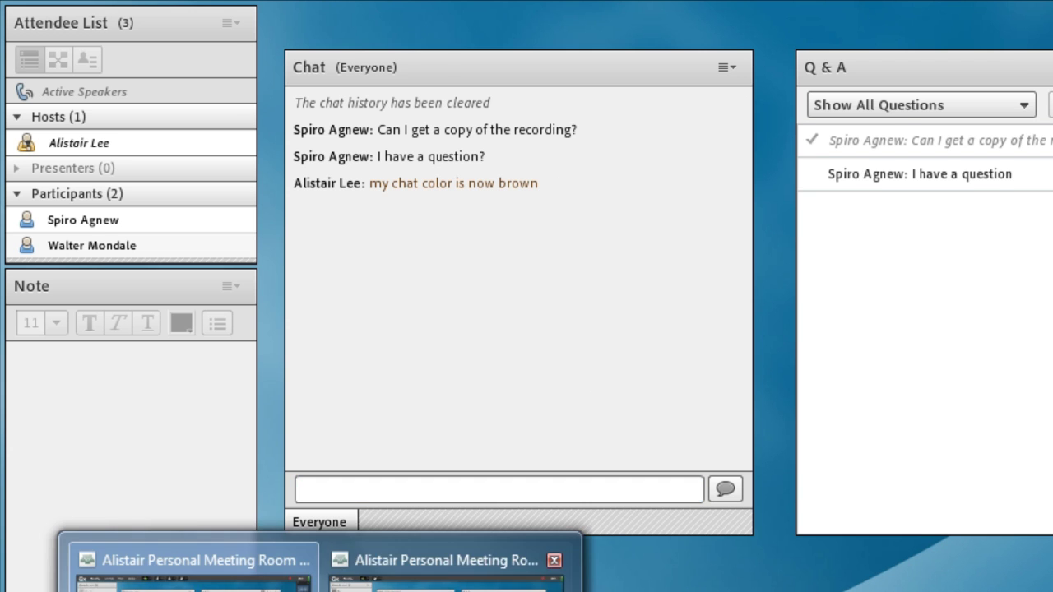
Switch to the participant's meeting window and check the host's colored message in the Everyone chat
left_click(445, 576)
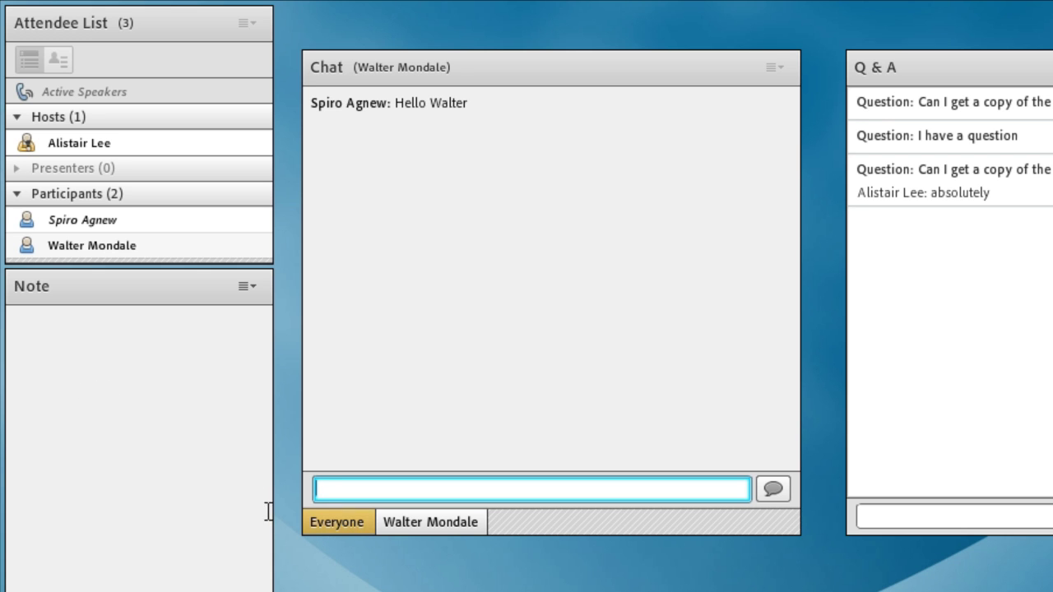
left_click(343, 523)
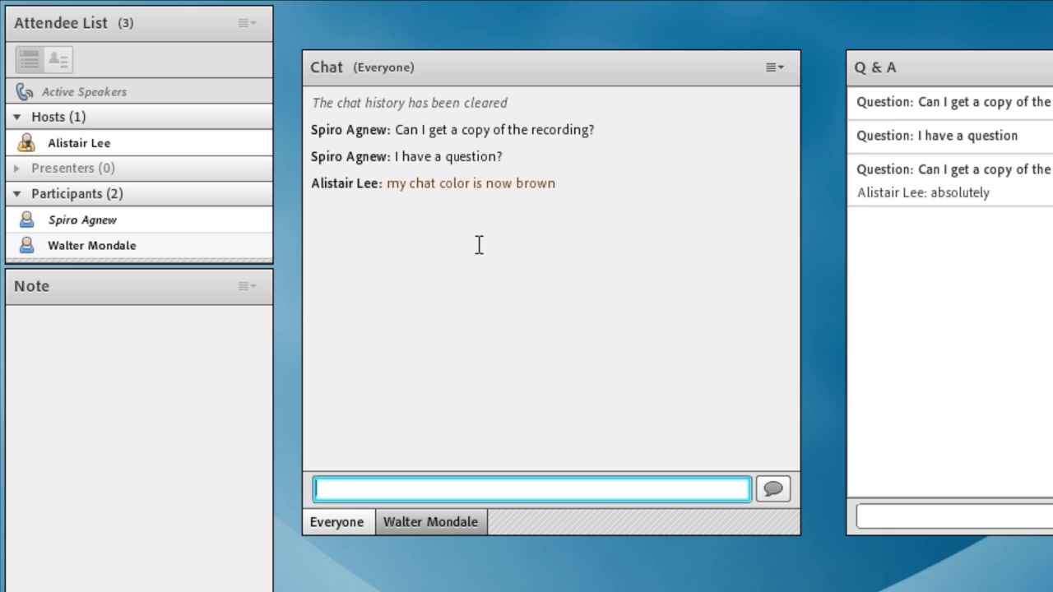
double_click(379, 183)
left_click(584, 174)
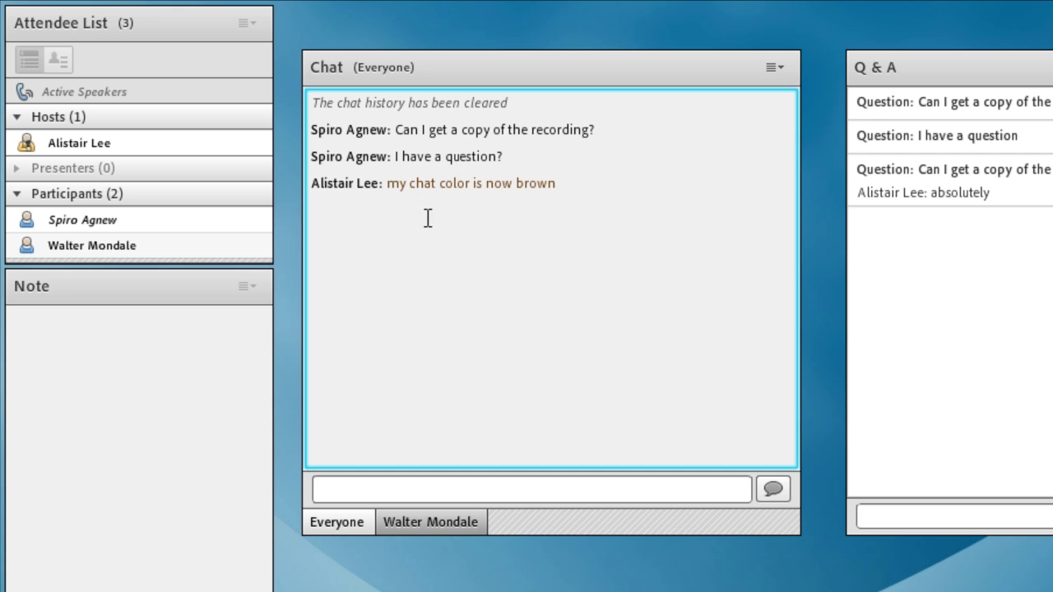
Set the text size of the participant's Chat pod to 20
left_click(771, 69)
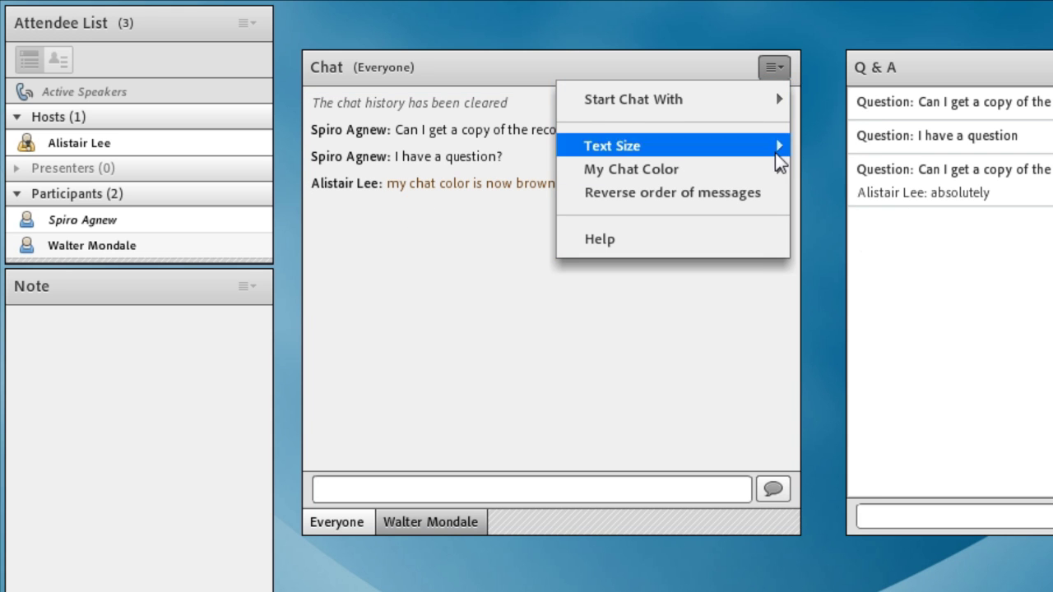
mouse_move(775, 150)
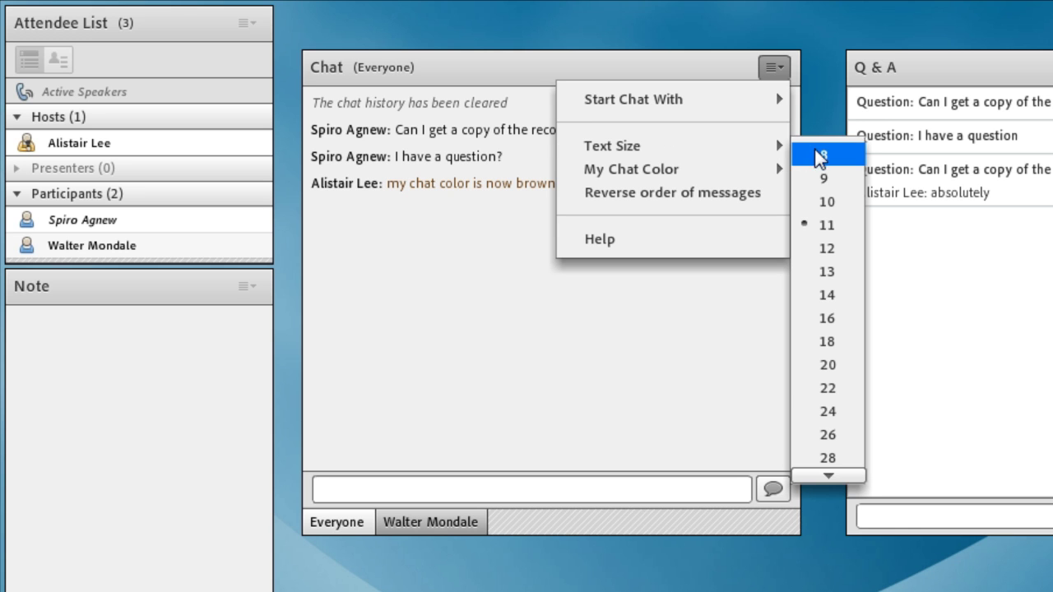
left_click(841, 363)
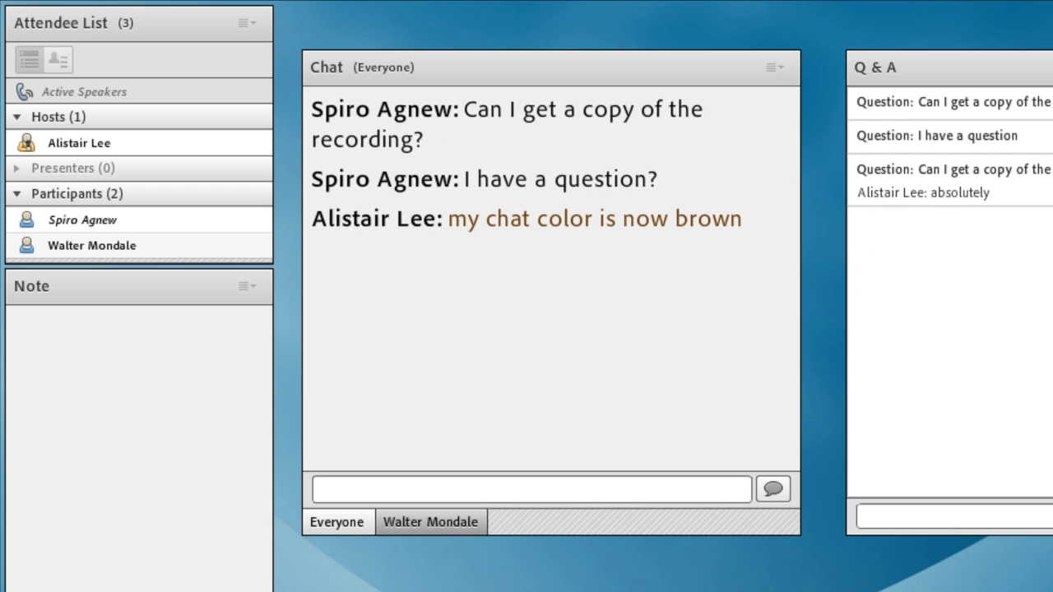
Return to the host's meeting window and turn on timestamps for the Chat pod messages
left_click(444, 576)
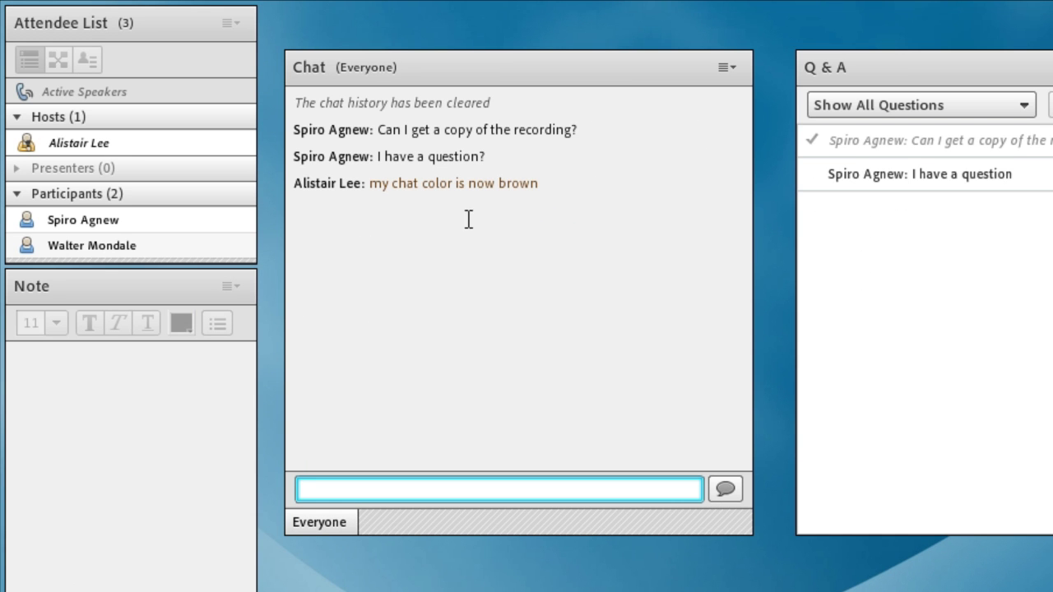
left_click(727, 69)
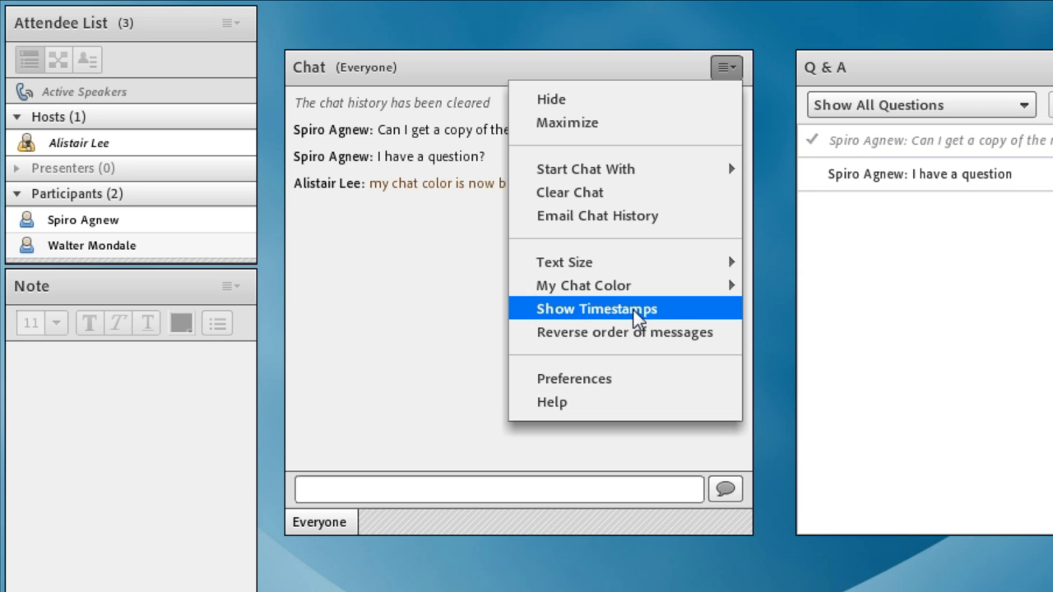
left_click(659, 309)
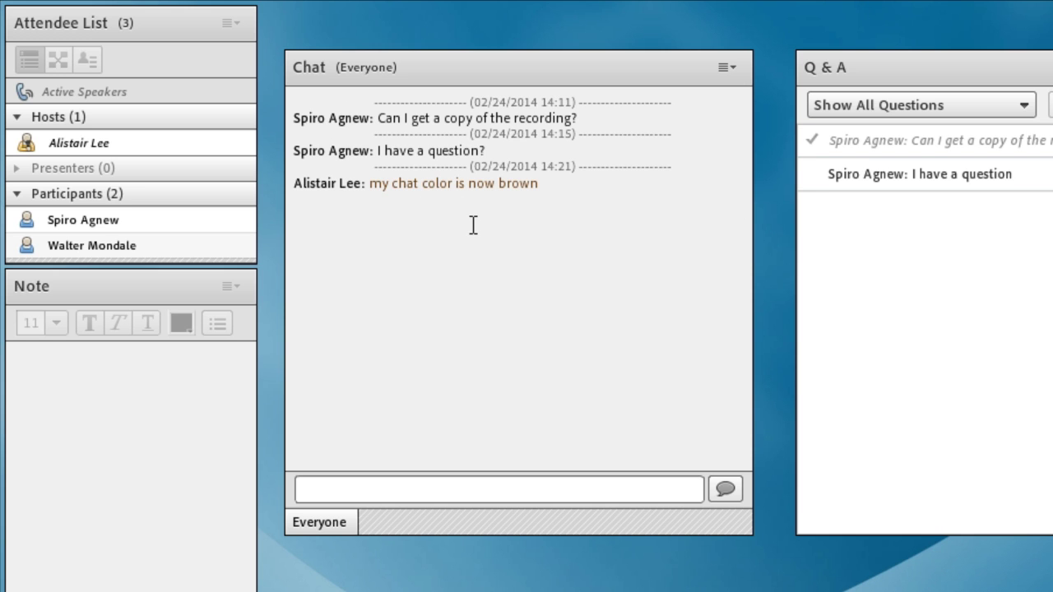
Turn on the reversed message order in the Chat pod and switch it back off
left_click(726, 69)
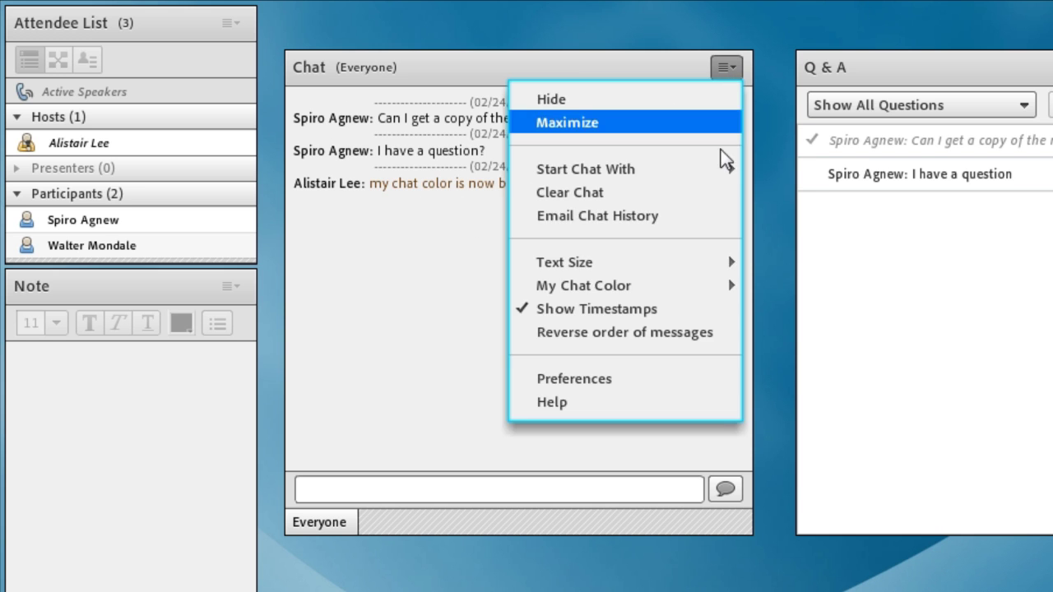
left_click(671, 330)
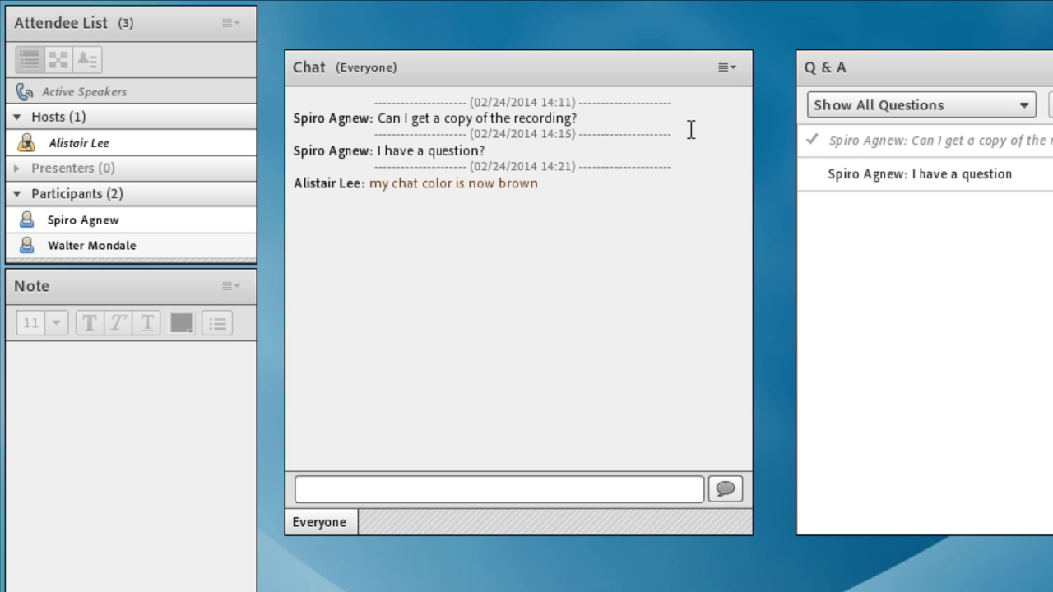
left_click(726, 71)
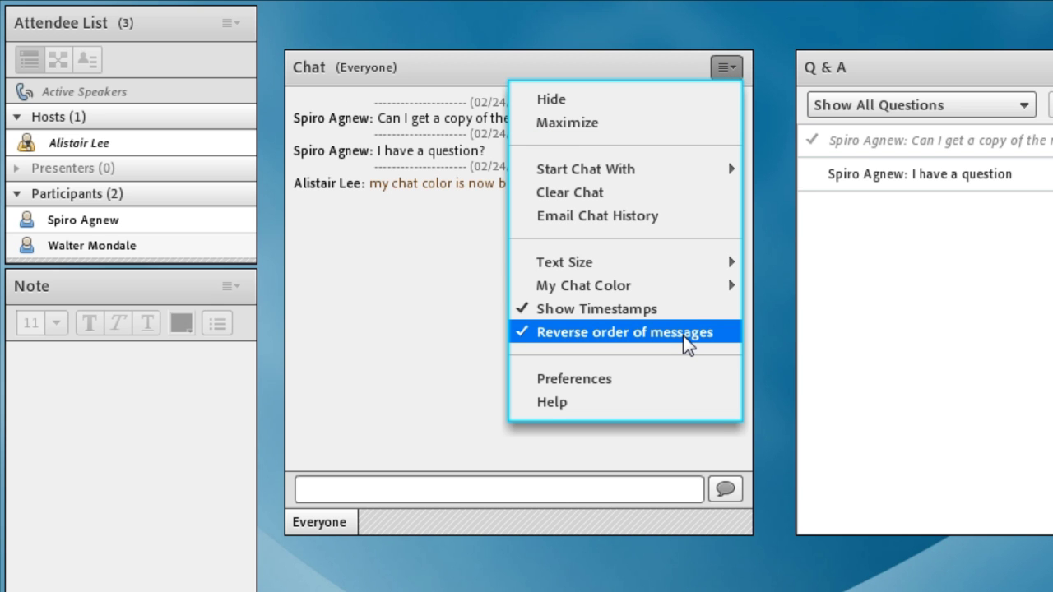
left_click(687, 342)
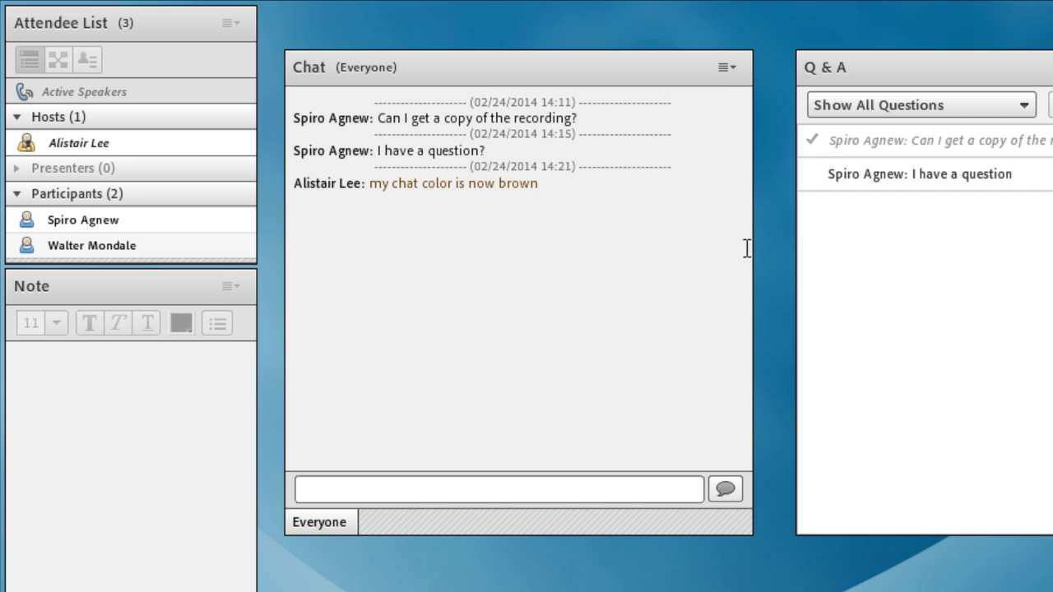
Email the chat history and clear all messages from the Chat pod
left_click(733, 70)
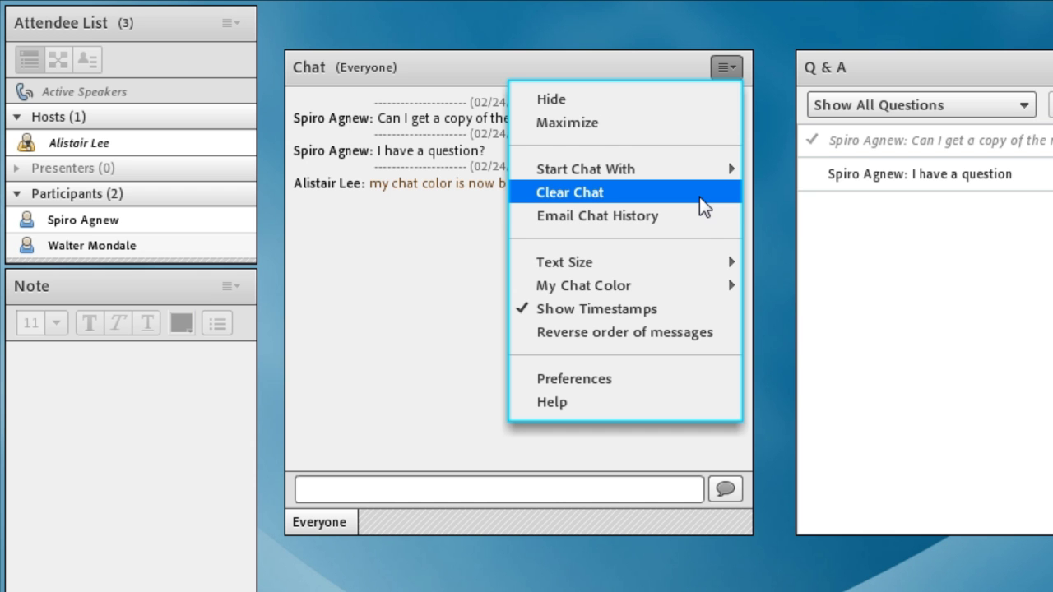
left_click(699, 218)
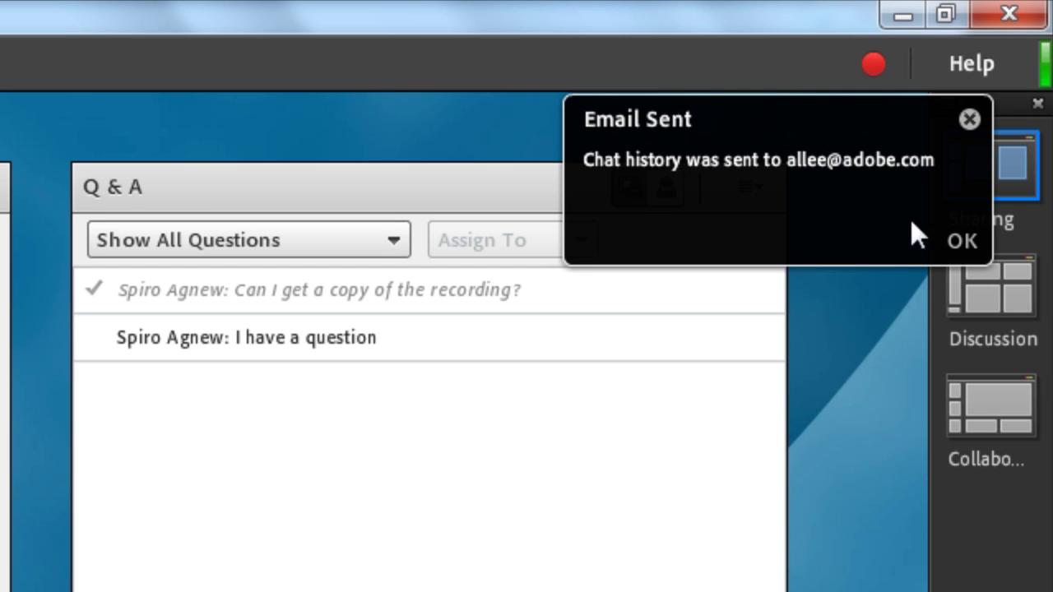
left_click(969, 239)
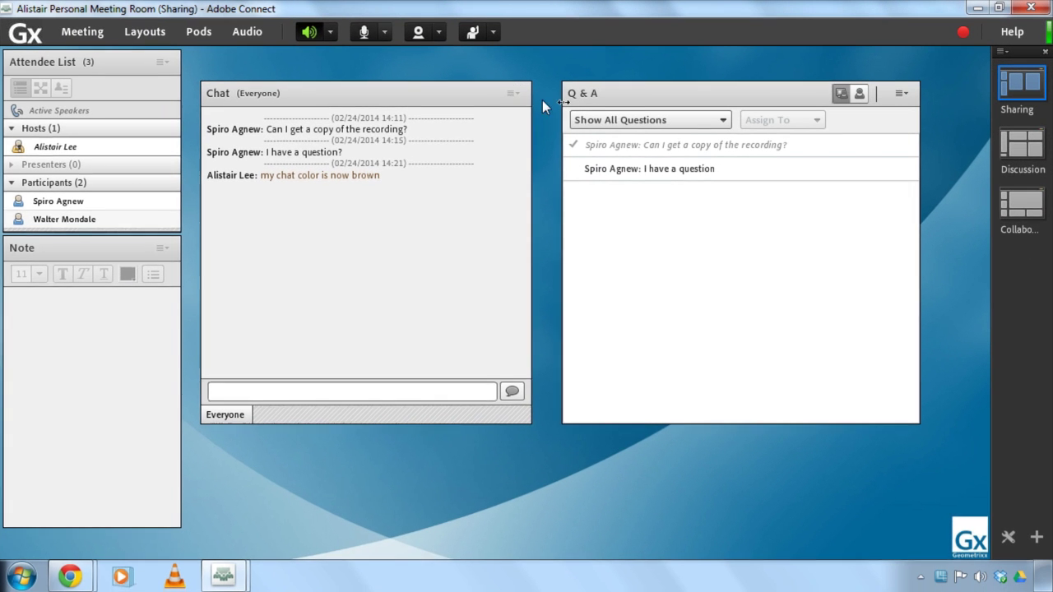
left_click(519, 97)
left_click(492, 187)
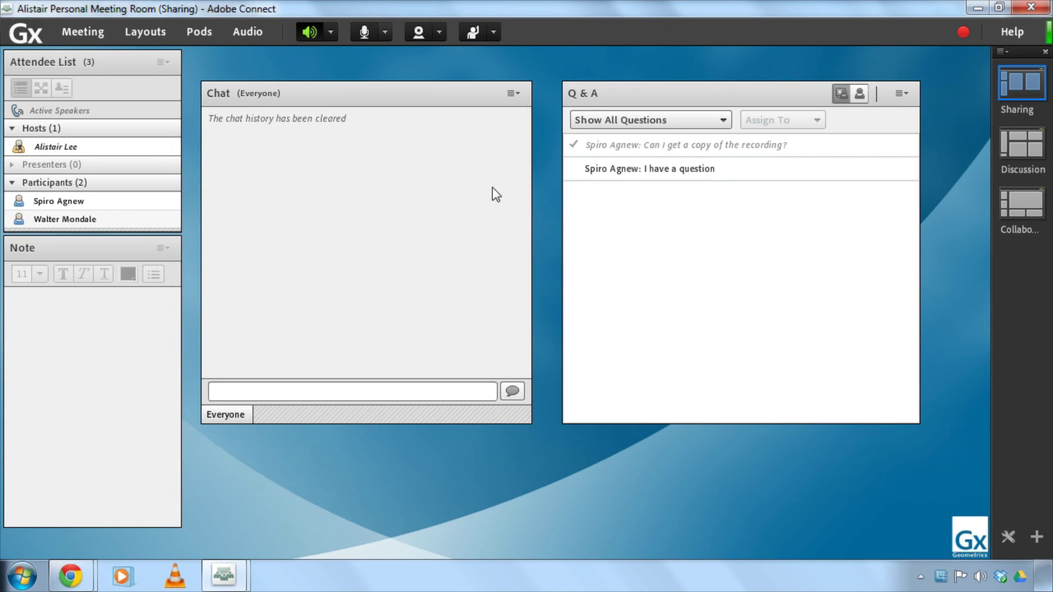